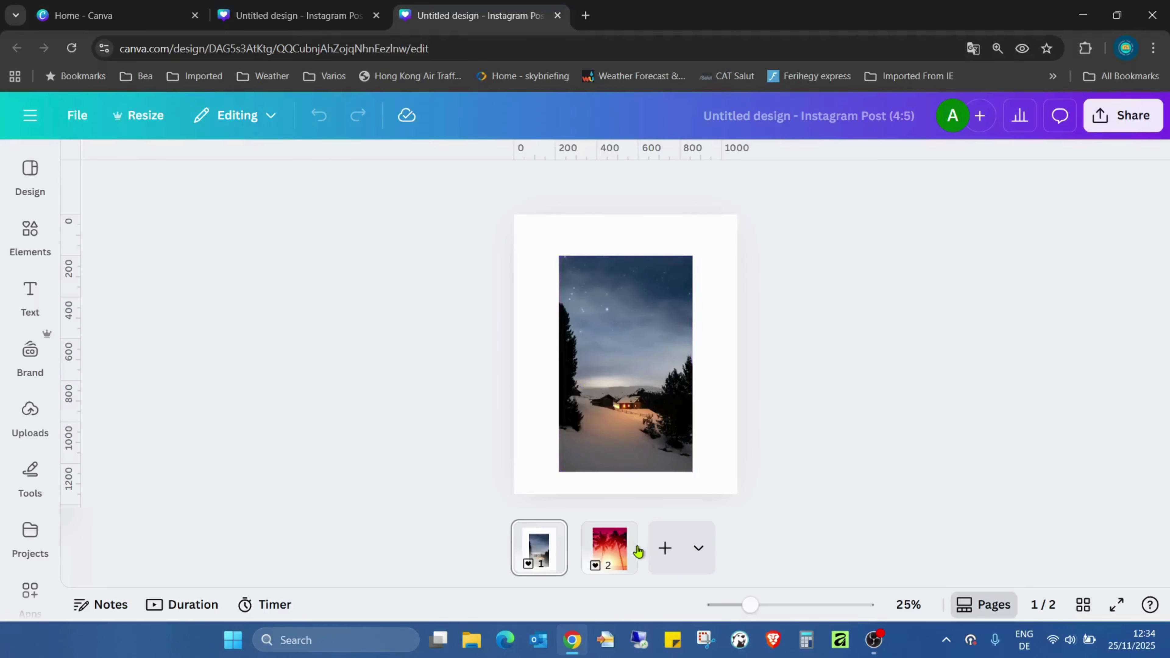
# - Review the palm-sunset page and the finished zipper example design, ending on the winter photo page of the working design
pyautogui.click(614, 557)
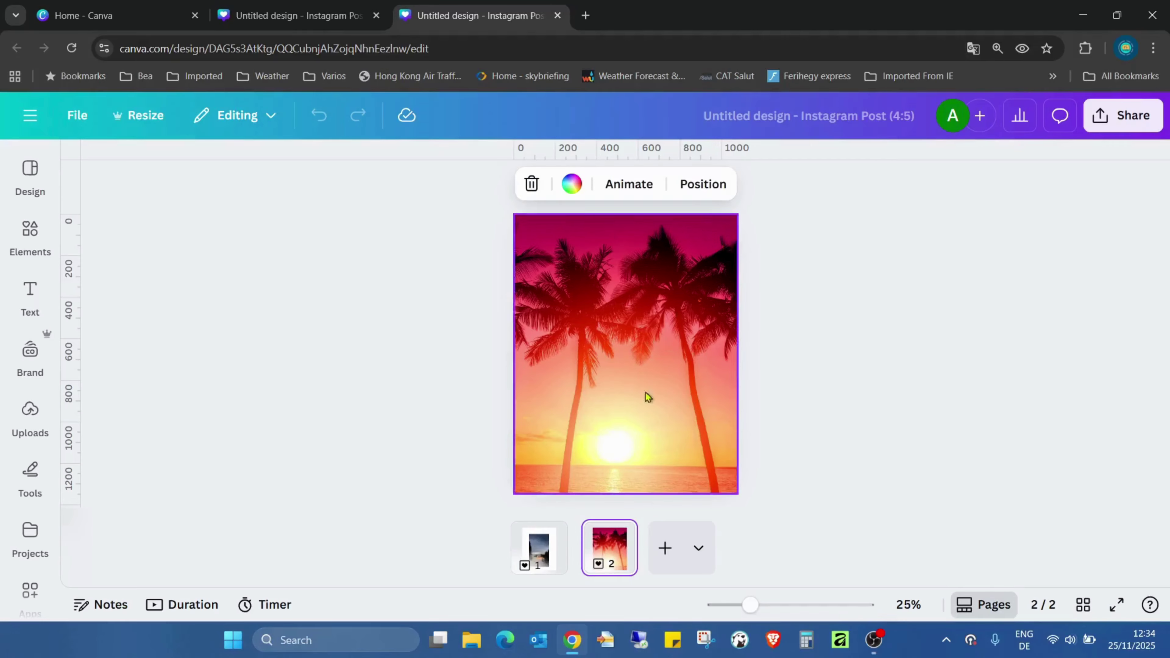
pyautogui.hotkey('ctrl', 'shift', 'Tab')
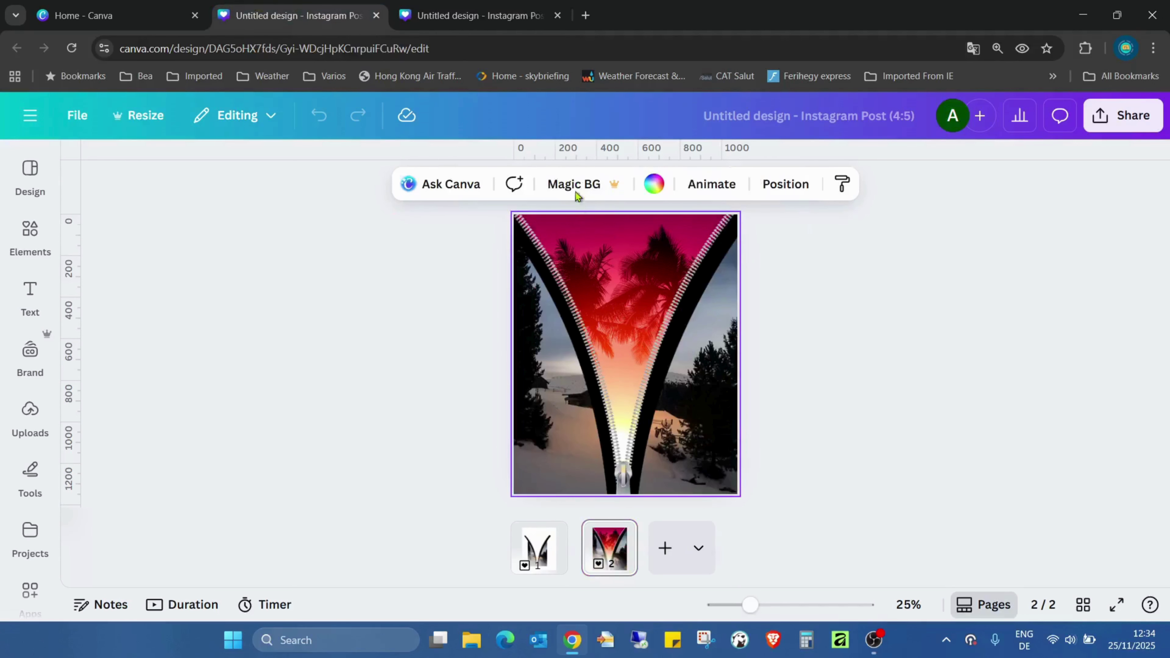
pyautogui.click(424, 9)
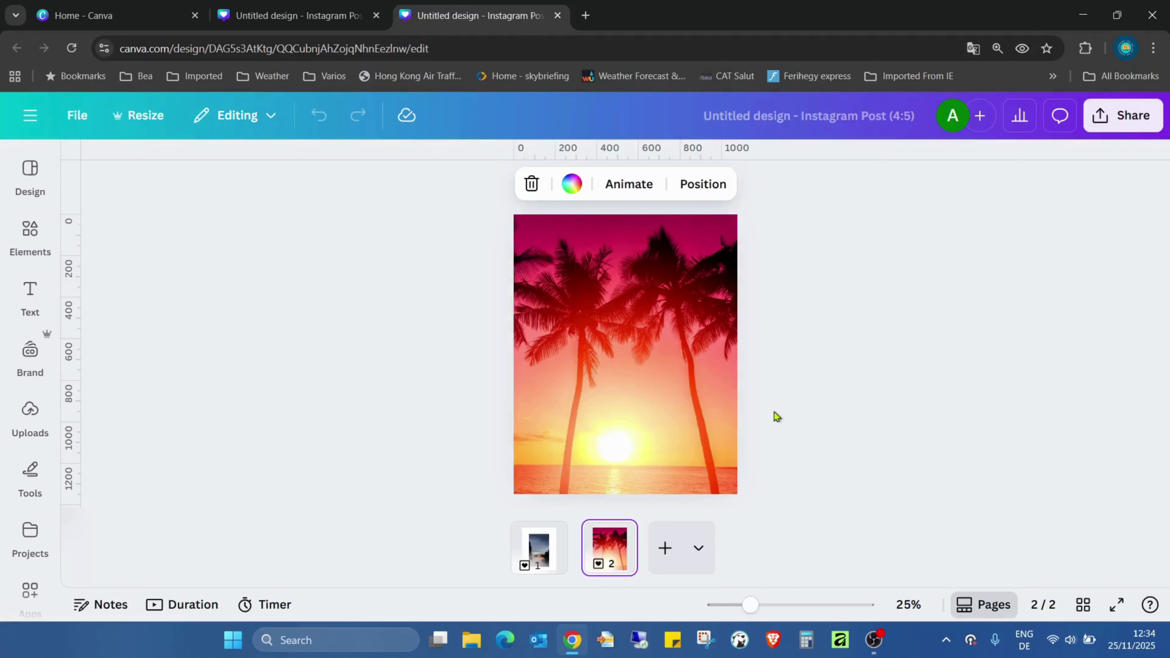
pyautogui.click(541, 551)
pyautogui.click(864, 303)
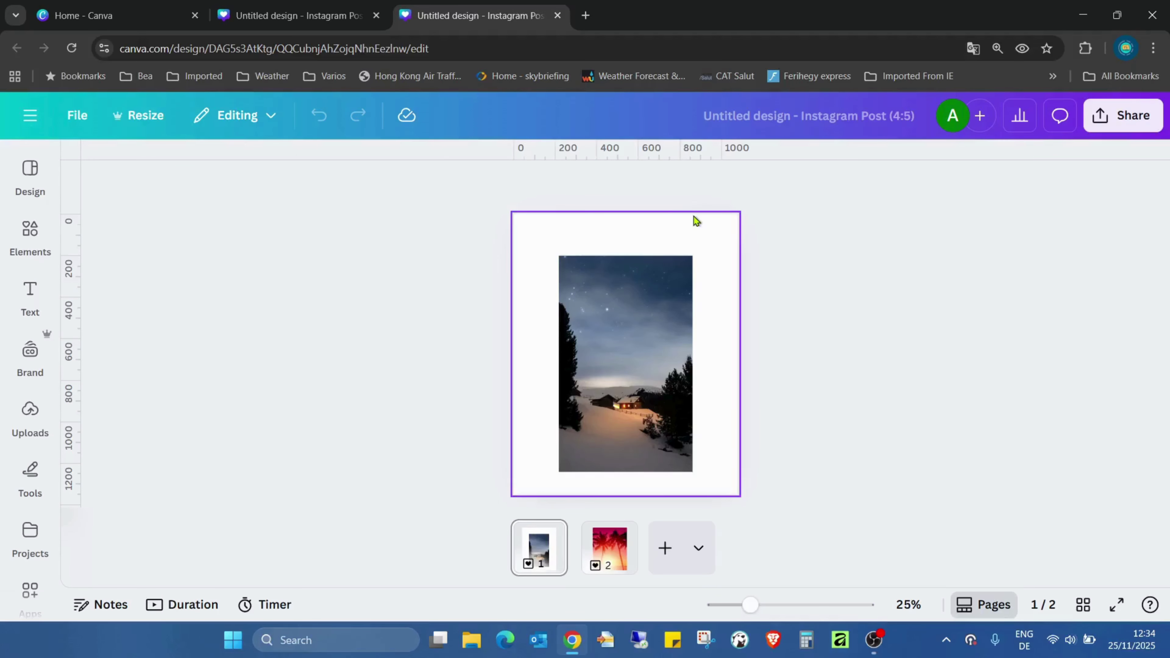
# - Search the elements library for "zipper" and limit the results to graphics
pyautogui.click(30, 233)
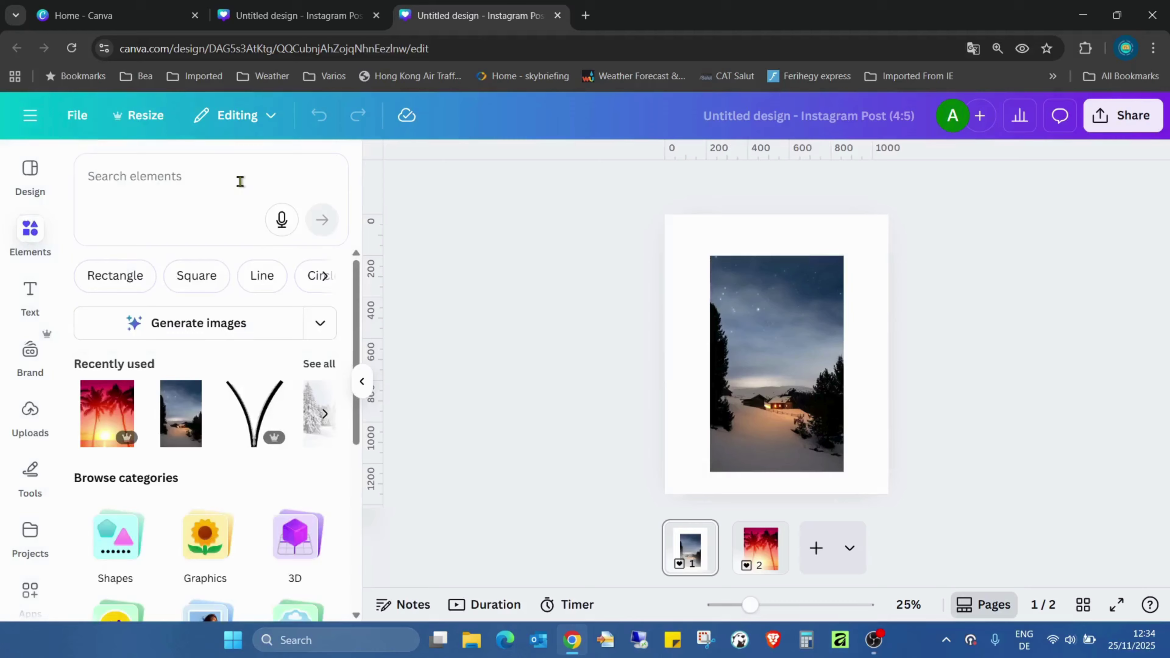
pyautogui.click(240, 181)
pyautogui.write('zipper')
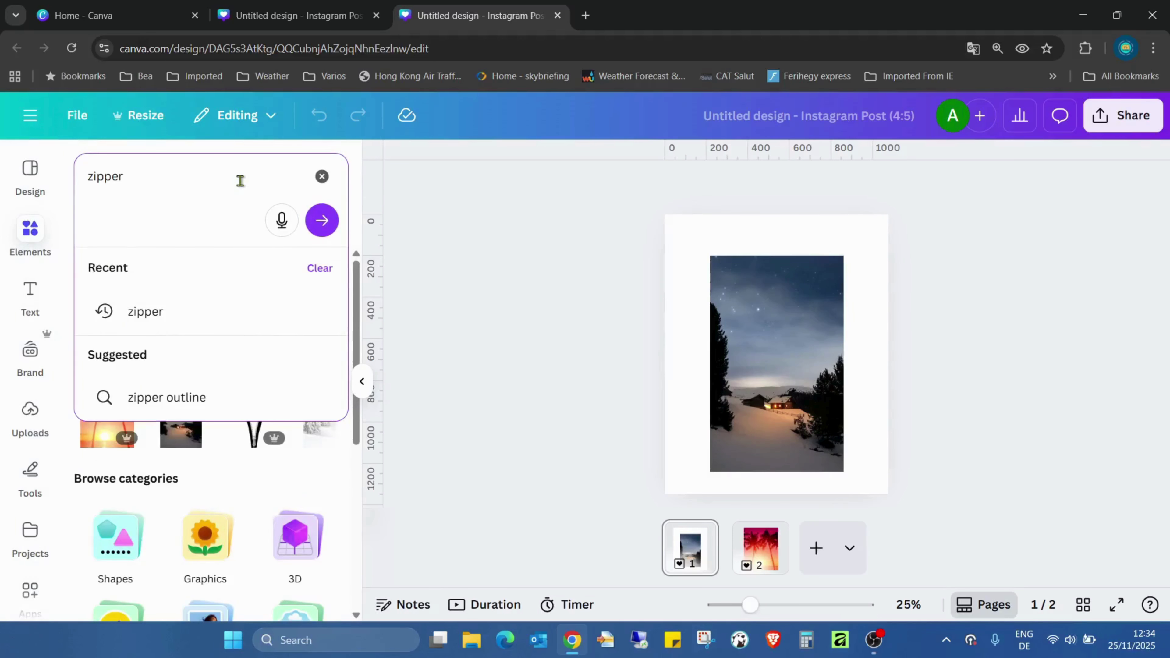
pyautogui.press('Return')
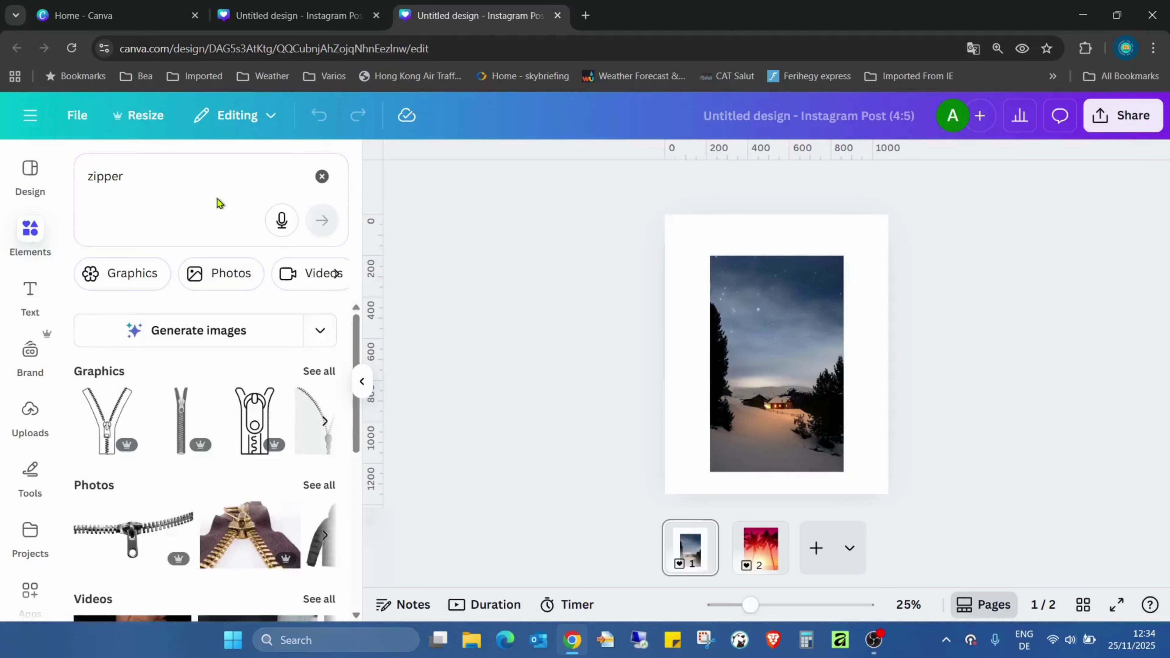
pyautogui.click(98, 274)
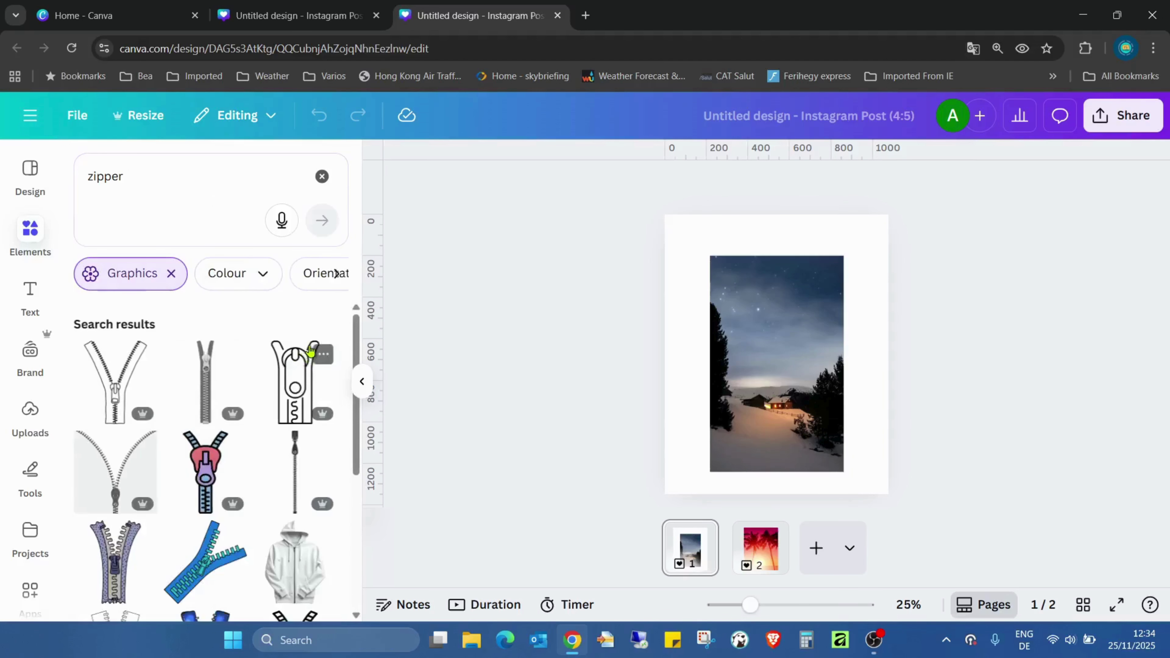
# - Try the dark grey Y-shaped zipper graphic on the winter photo, and delete it
pyautogui.scroll(-10, 305, 331)
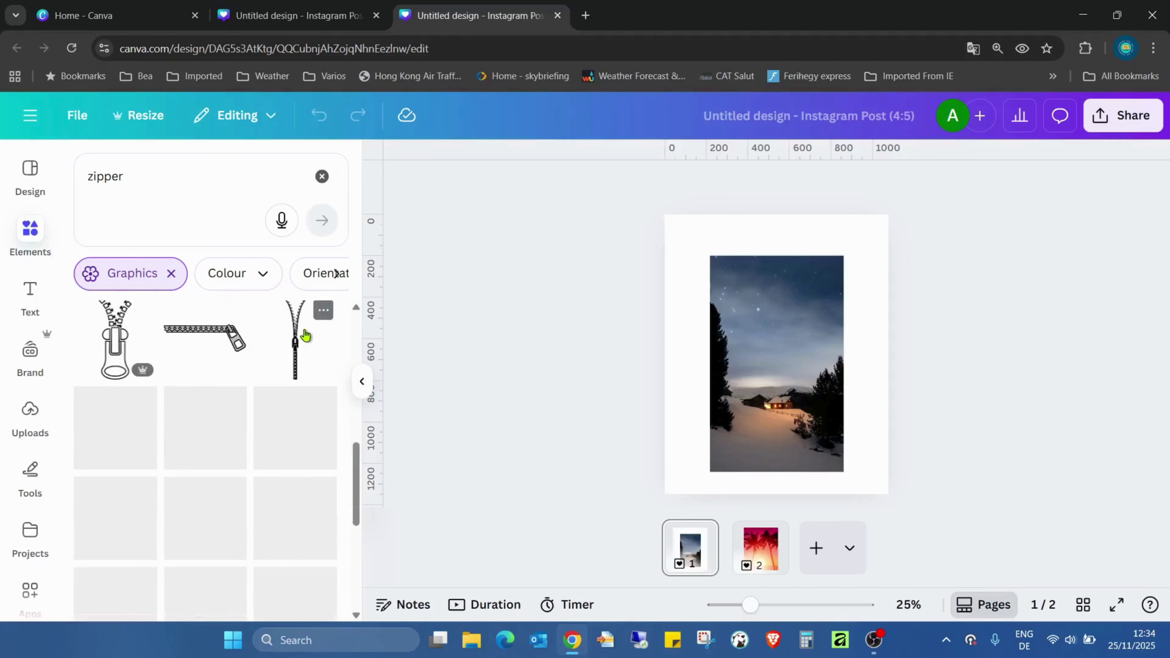
pyautogui.scroll(-5, 305, 339)
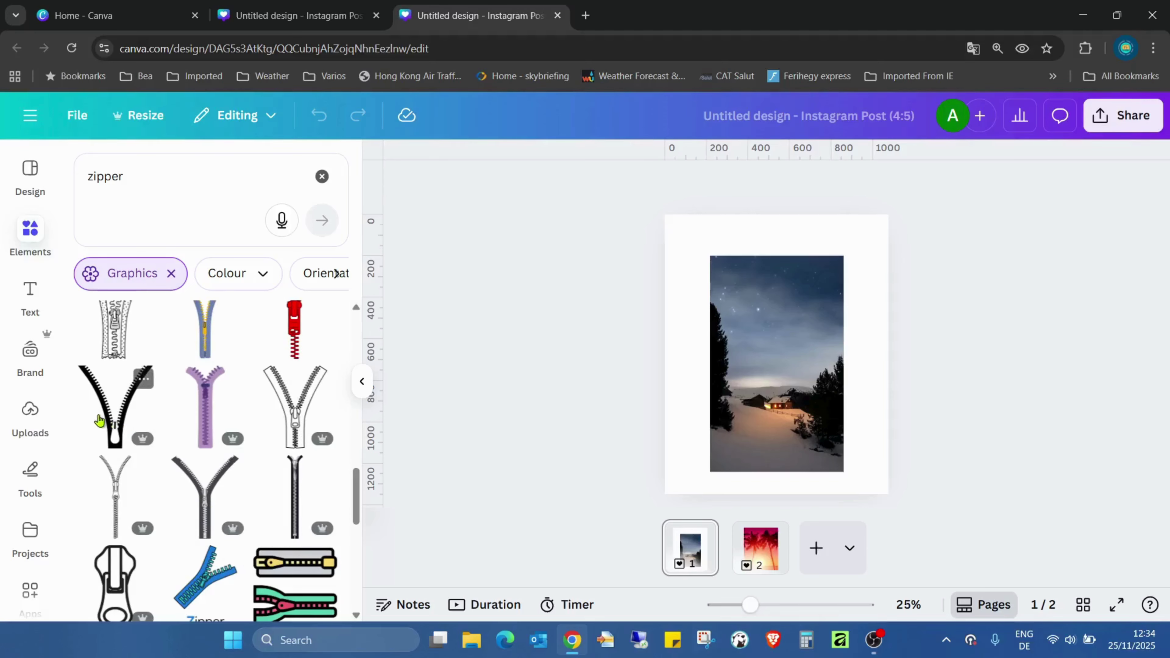
pyautogui.scroll(-2, 111, 414)
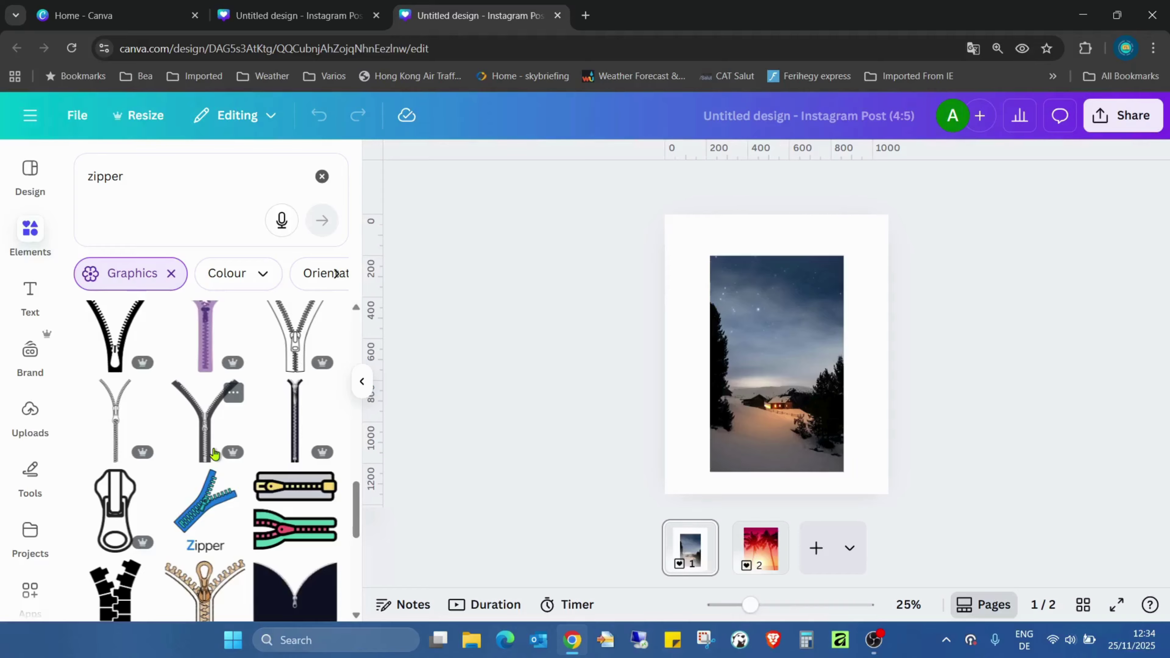
pyautogui.click(212, 449)
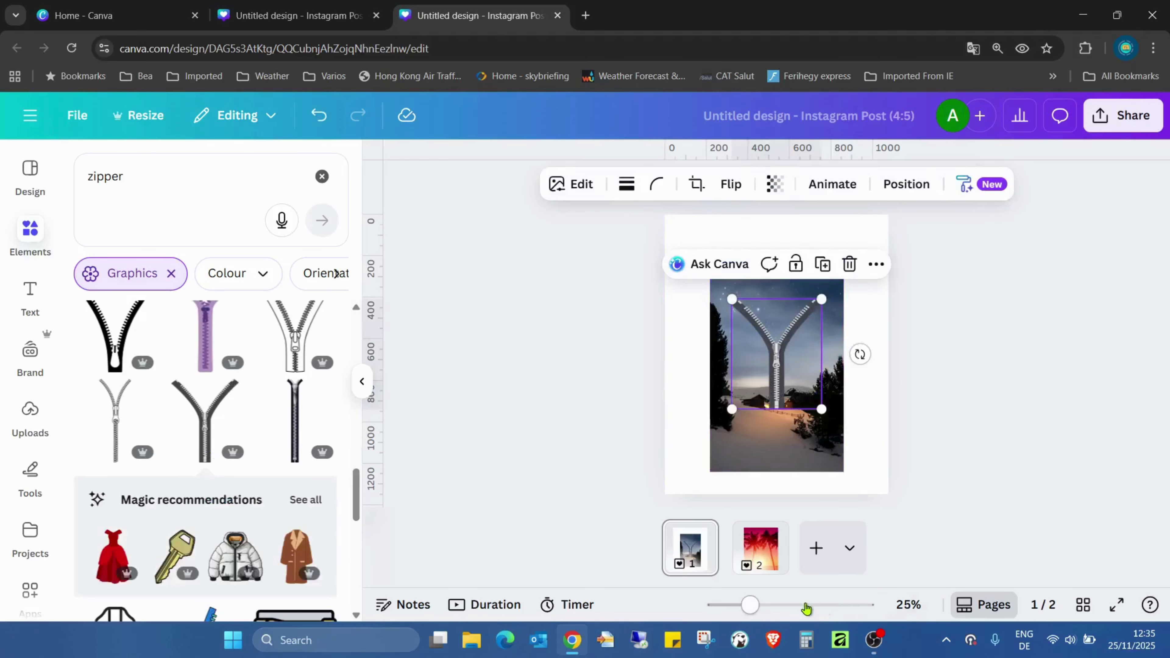
pyautogui.moveTo(750, 605)
pyautogui.mouseDown()
pyautogui.moveTo(825, 605)
pyautogui.moveTo(766, 607)
pyautogui.mouseUp()
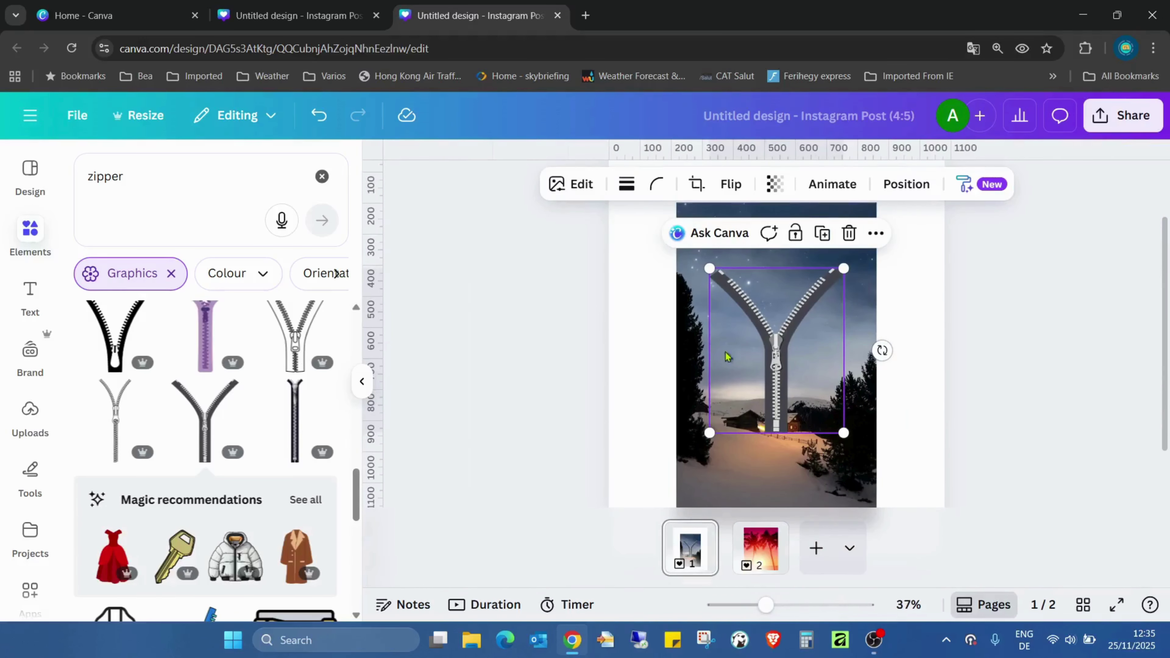
pyautogui.press('Delete')
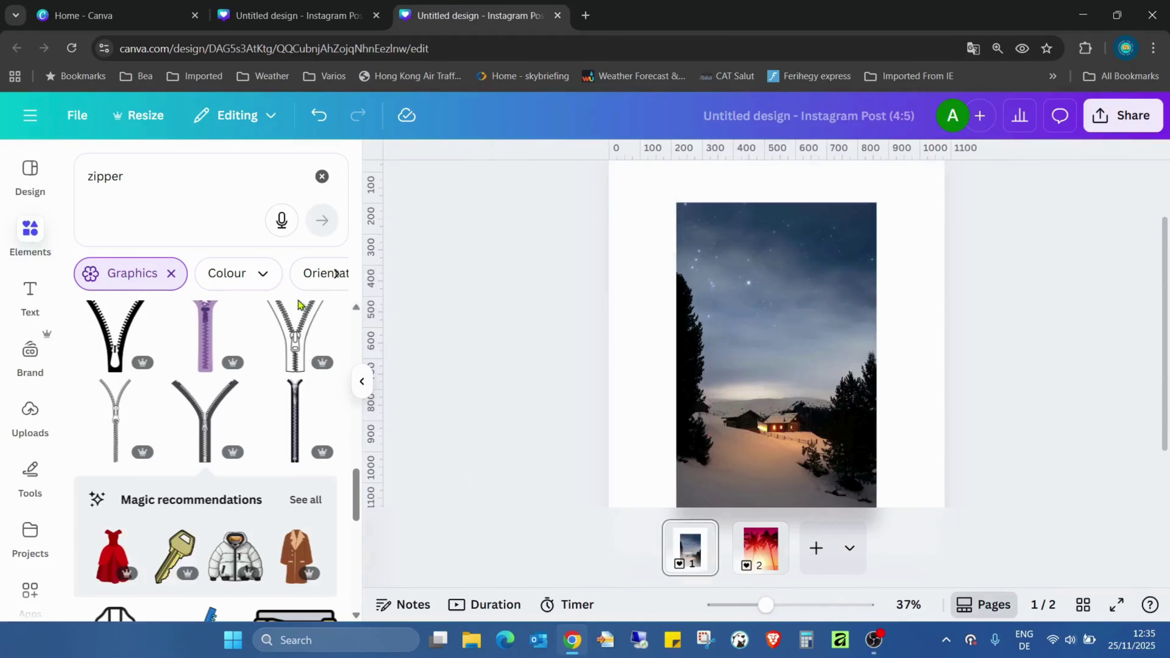
# - Try the solid black zipper graphic on the winter photo and compare it with the finished example design
pyautogui.click(115, 341)
pyautogui.moveTo(787, 348); pyautogui.dragTo(775, 377)
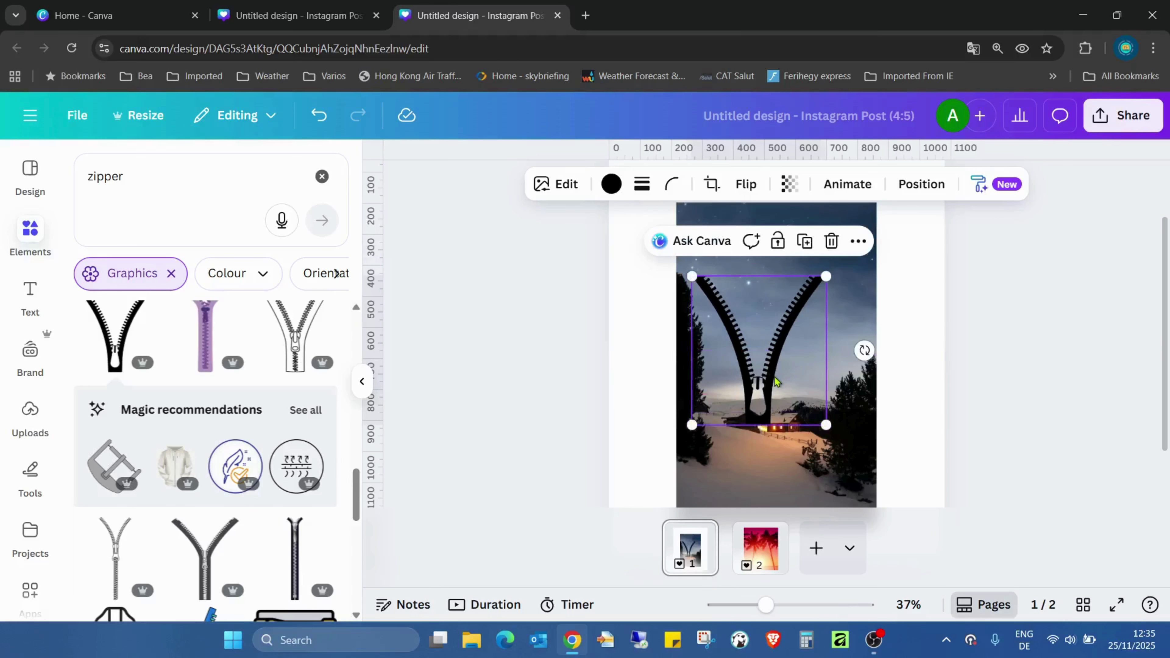
pyautogui.click(281, 5)
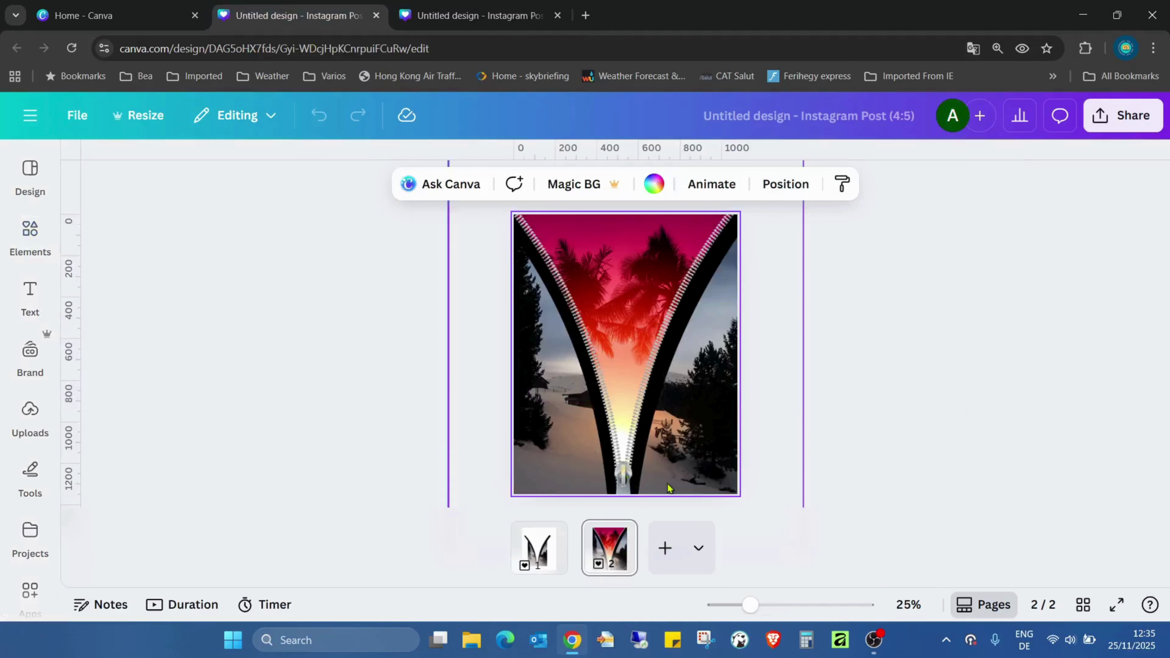
pyautogui.click(507, 14)
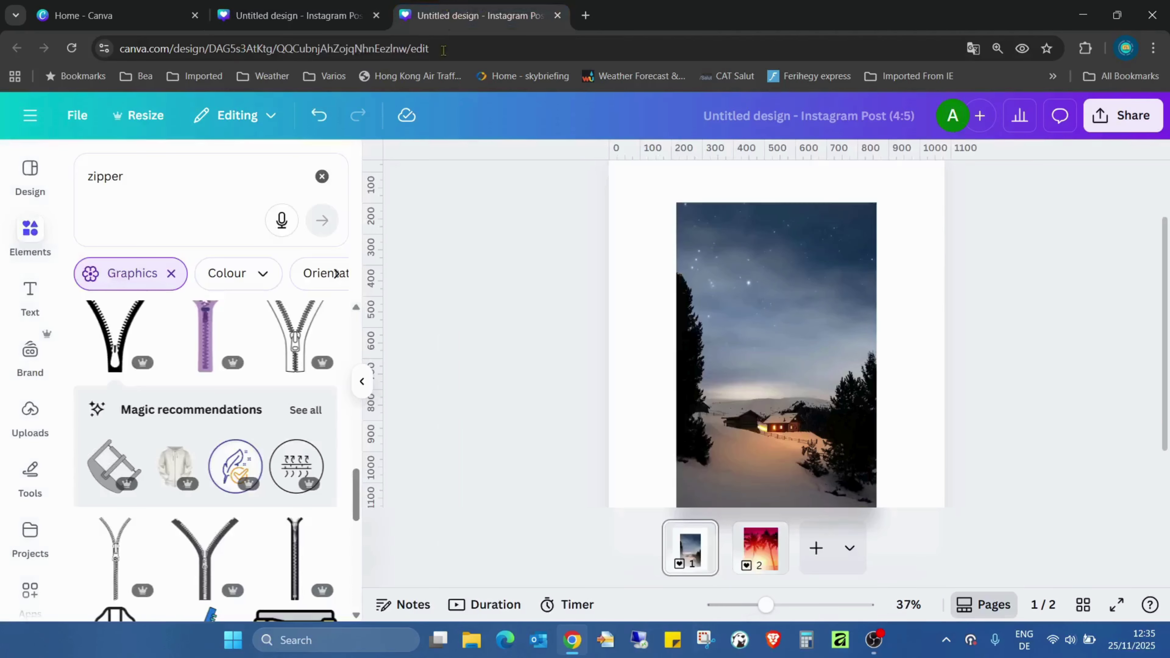
# - Add the wide-open zipper graphic with black tape and silver teeth to the winter photo page, and check its details
pyautogui.scroll(-10, 300, 405)
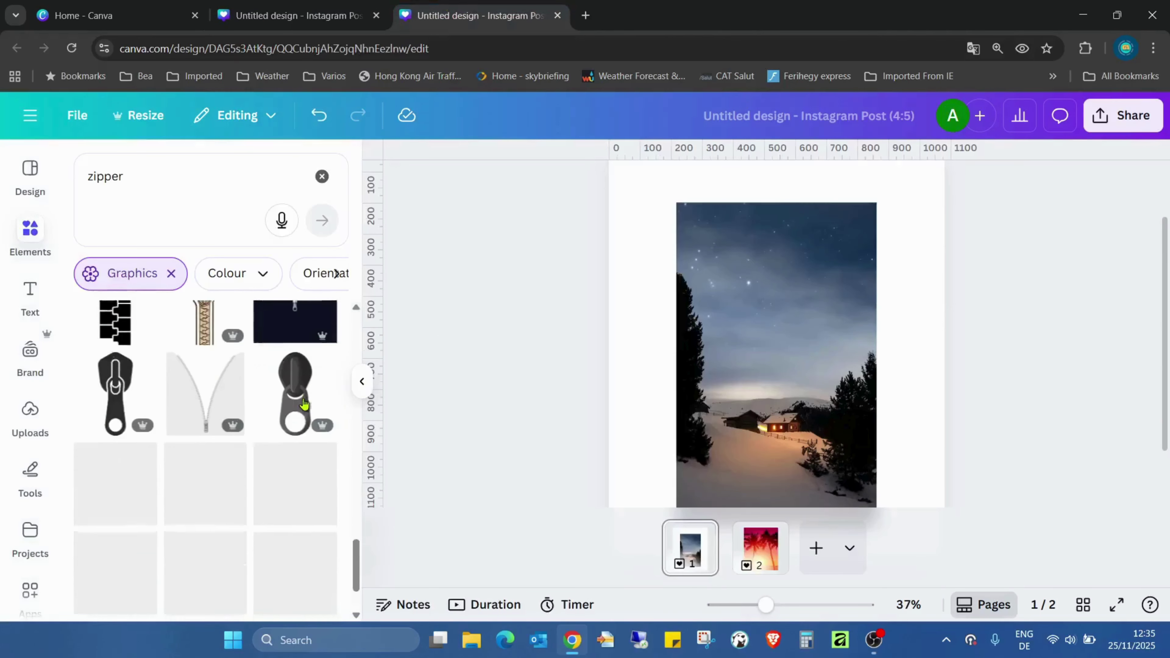
pyautogui.scroll(-5, 301, 417)
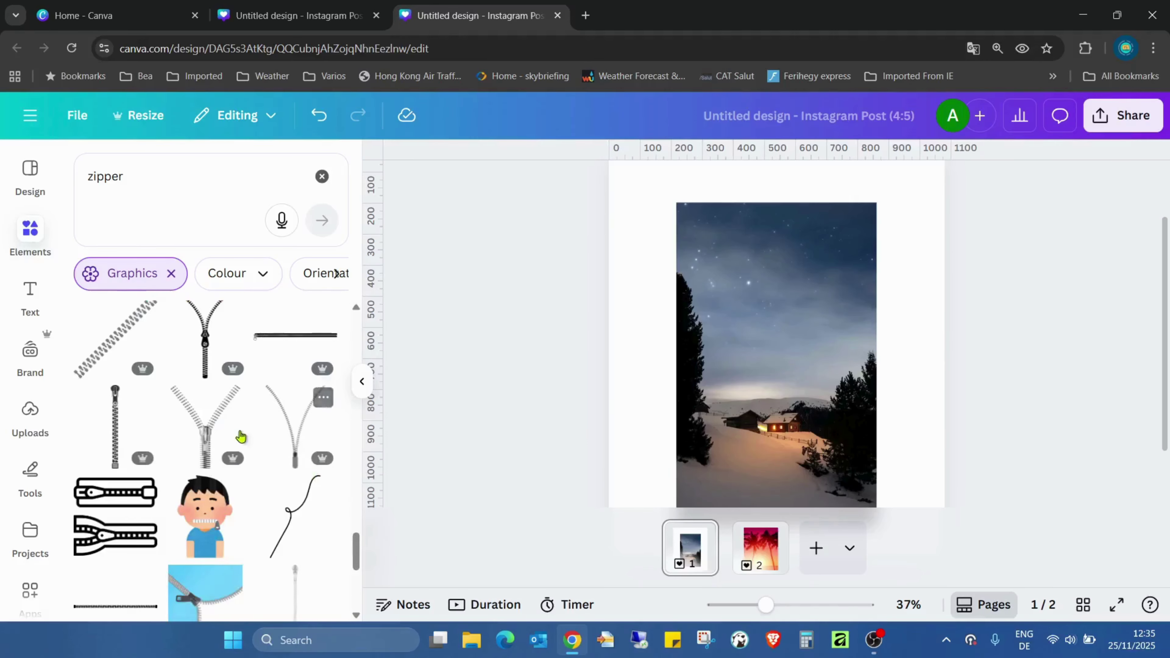
pyautogui.scroll(10, 232, 443)
pyautogui.scroll(5, 246, 464)
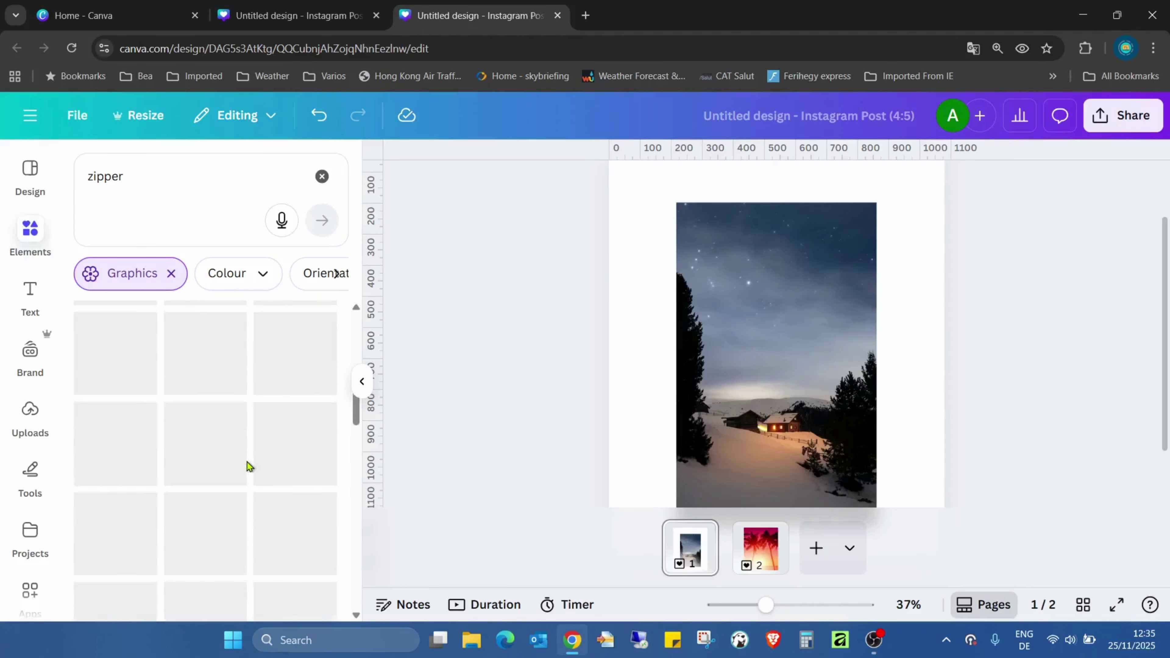
pyautogui.scroll(-3, 291, 401)
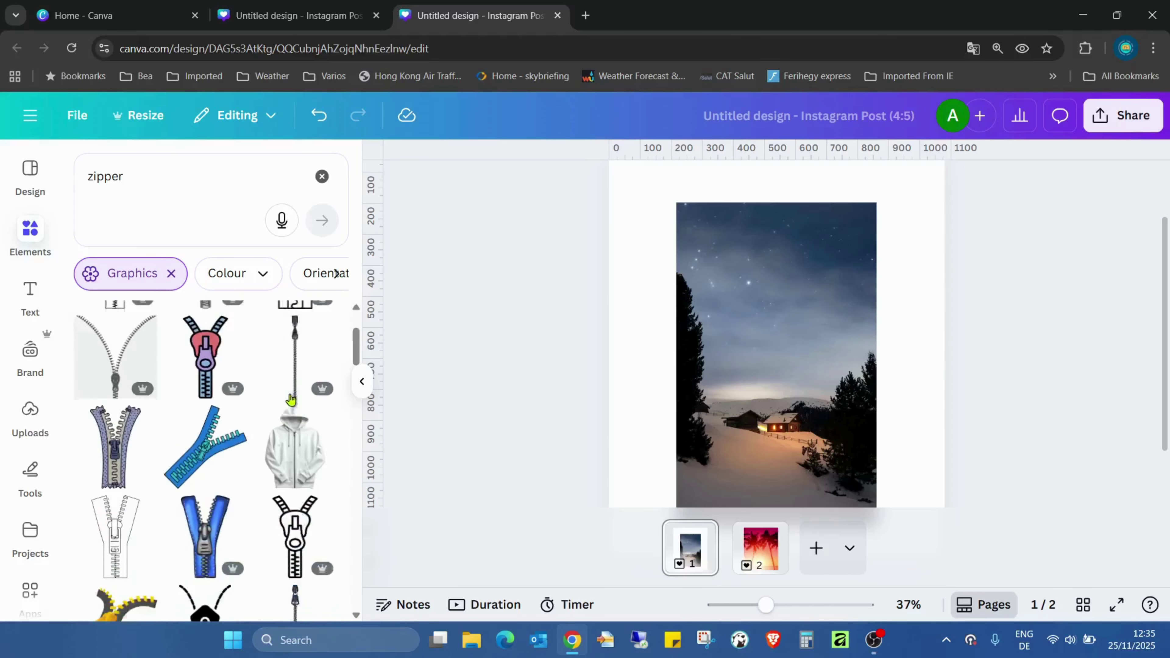
pyautogui.scroll(3, 291, 401)
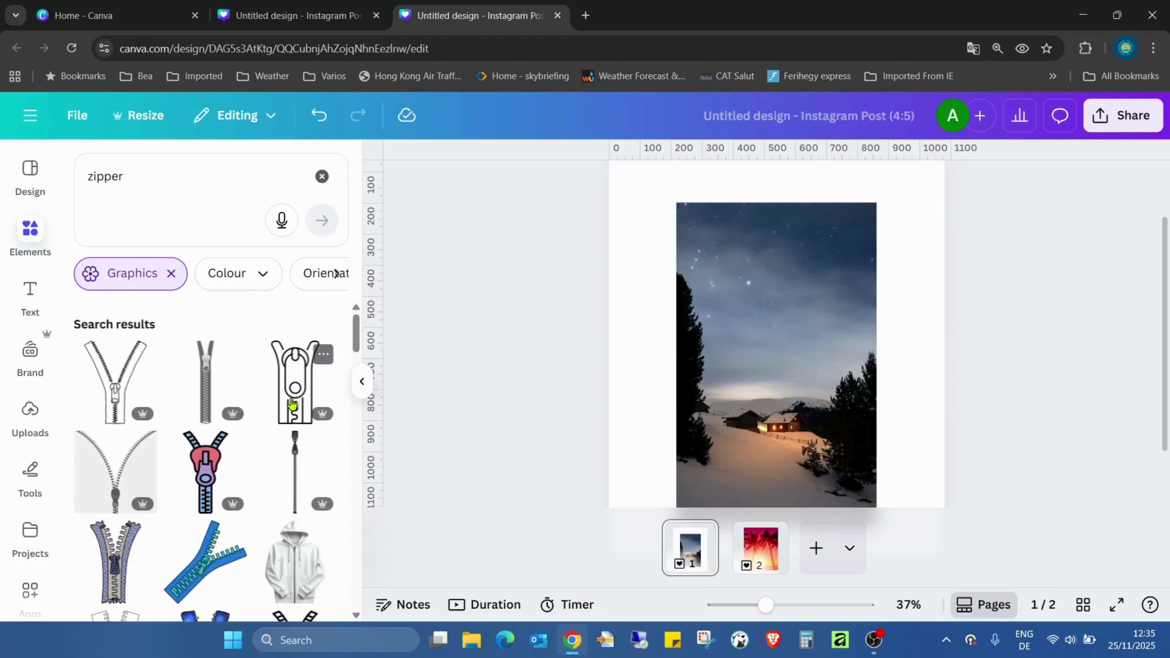
pyautogui.scroll(-6, 291, 401)
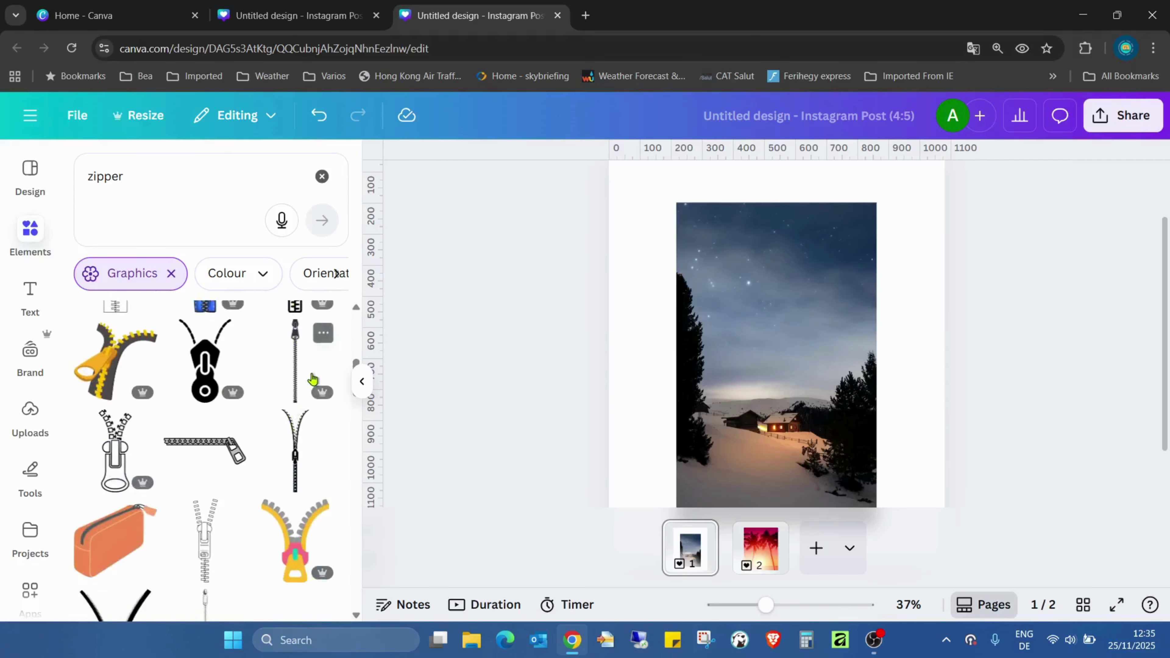
pyautogui.scroll(-4, 311, 379)
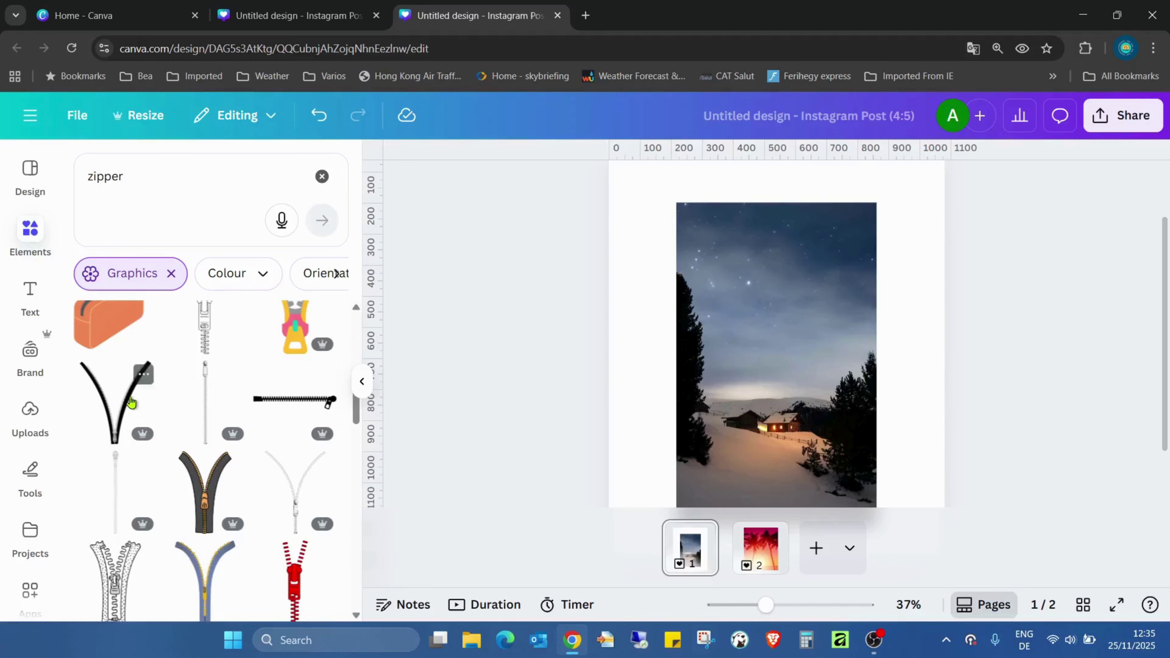
pyautogui.click(129, 396)
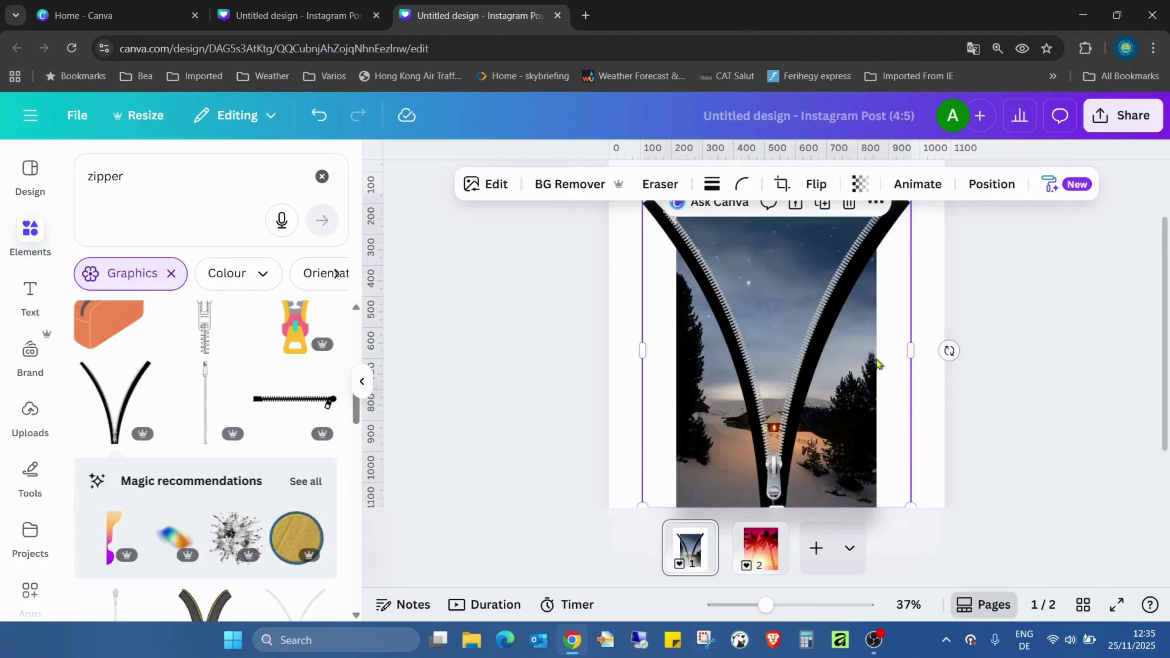
pyautogui.moveTo(880, 337); pyautogui.dragTo(859, 409)
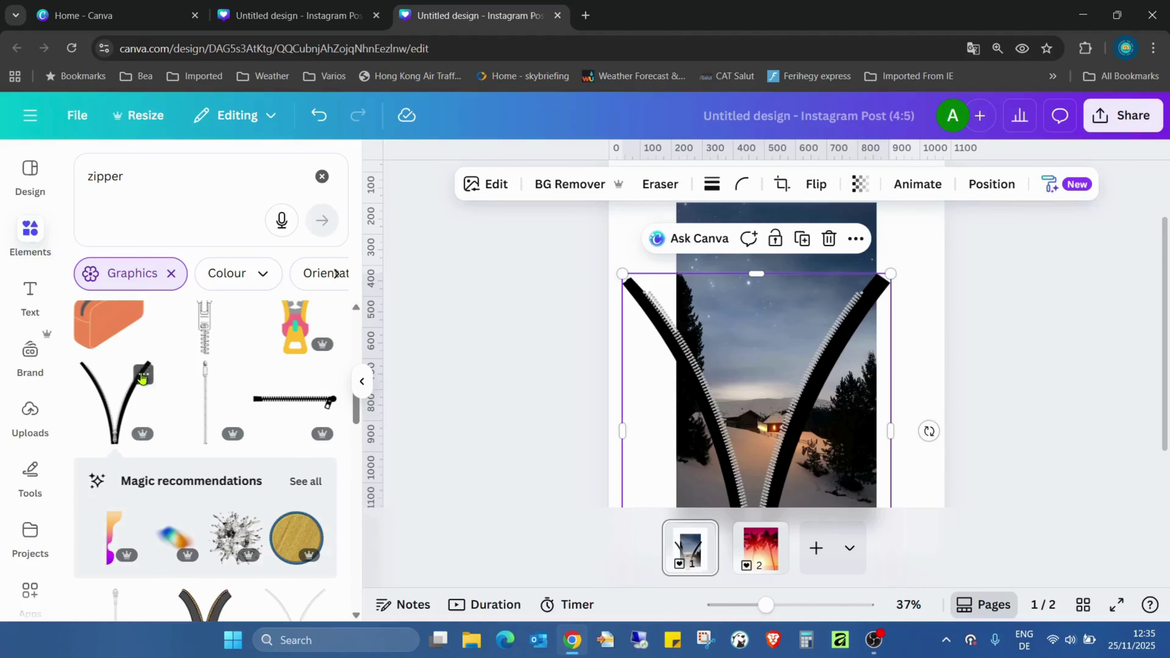
pyautogui.click(143, 375)
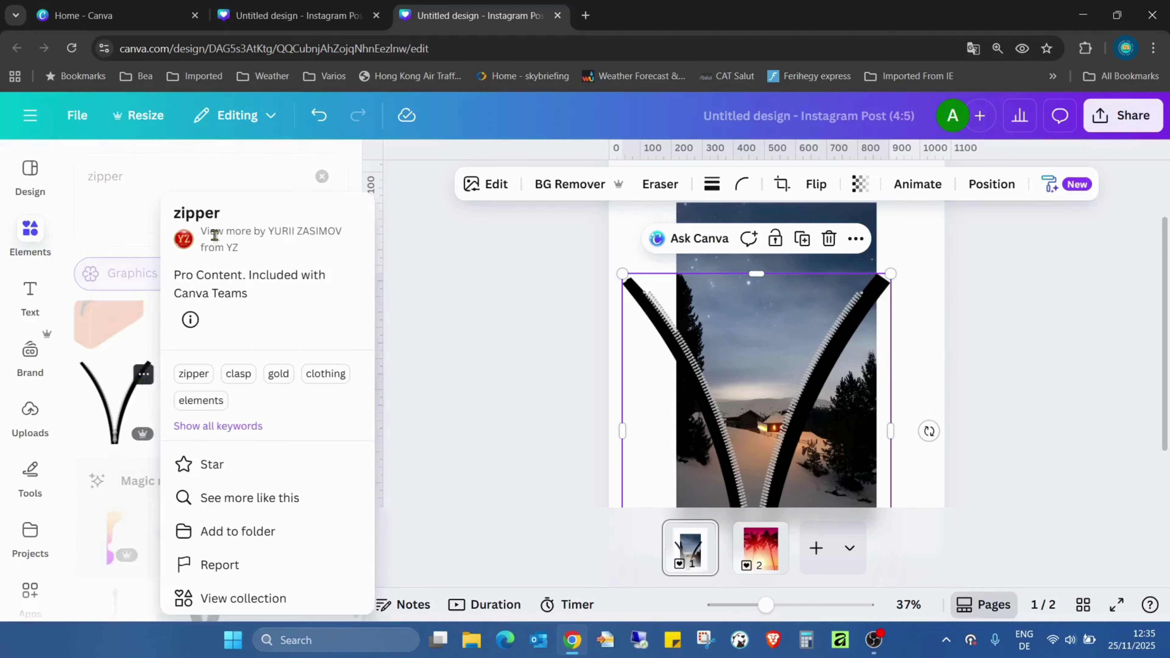
pyautogui.click(974, 293)
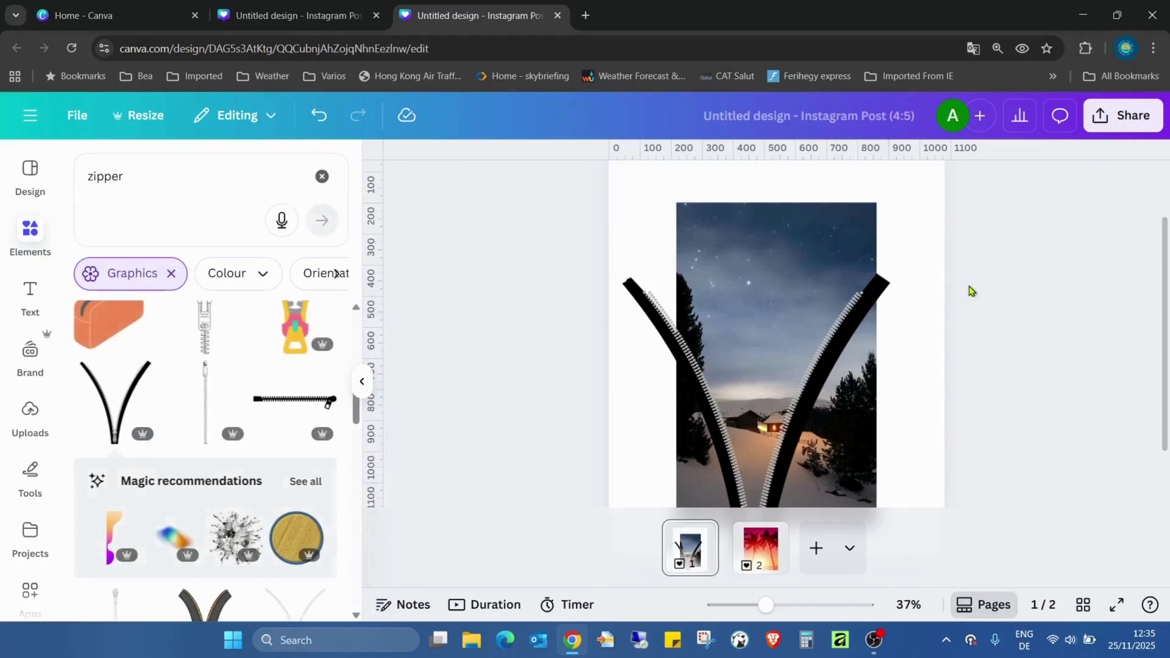
# - Center the zipper horizontally over the winter photo, with its lower end near the photo's bottom edge
pyautogui.moveTo(787, 368); pyautogui.dragTo(849, 227)
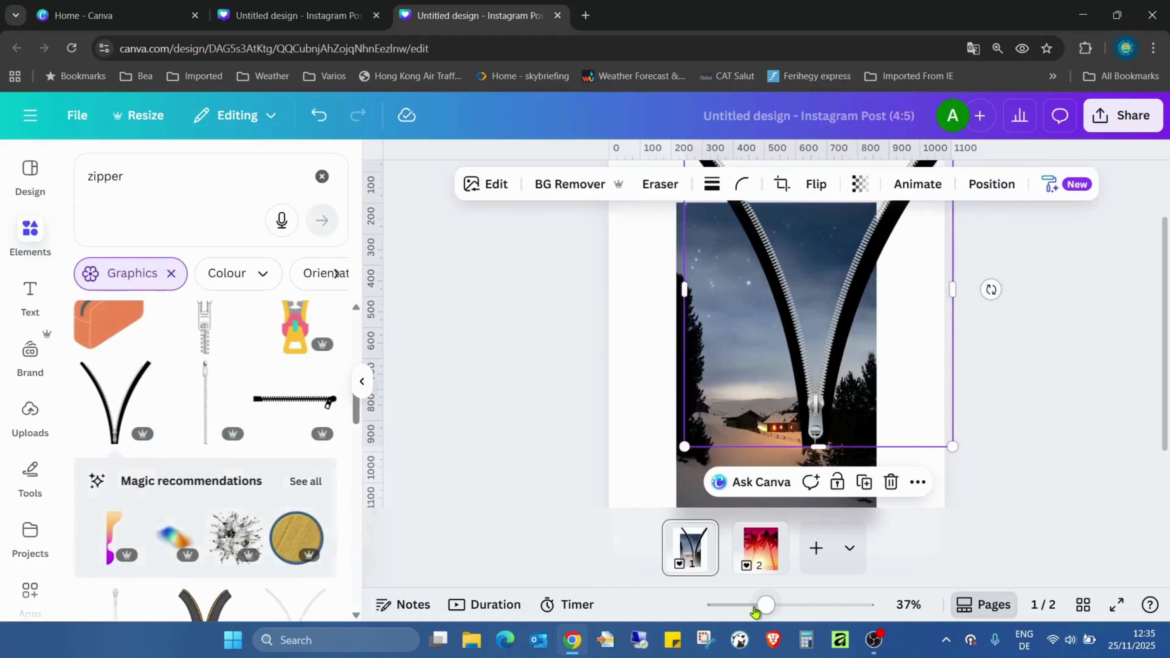
pyautogui.moveTo(765, 605)
pyautogui.mouseDown()
pyautogui.moveTo(728, 606)
pyautogui.moveTo(746, 606)
pyautogui.mouseUp()
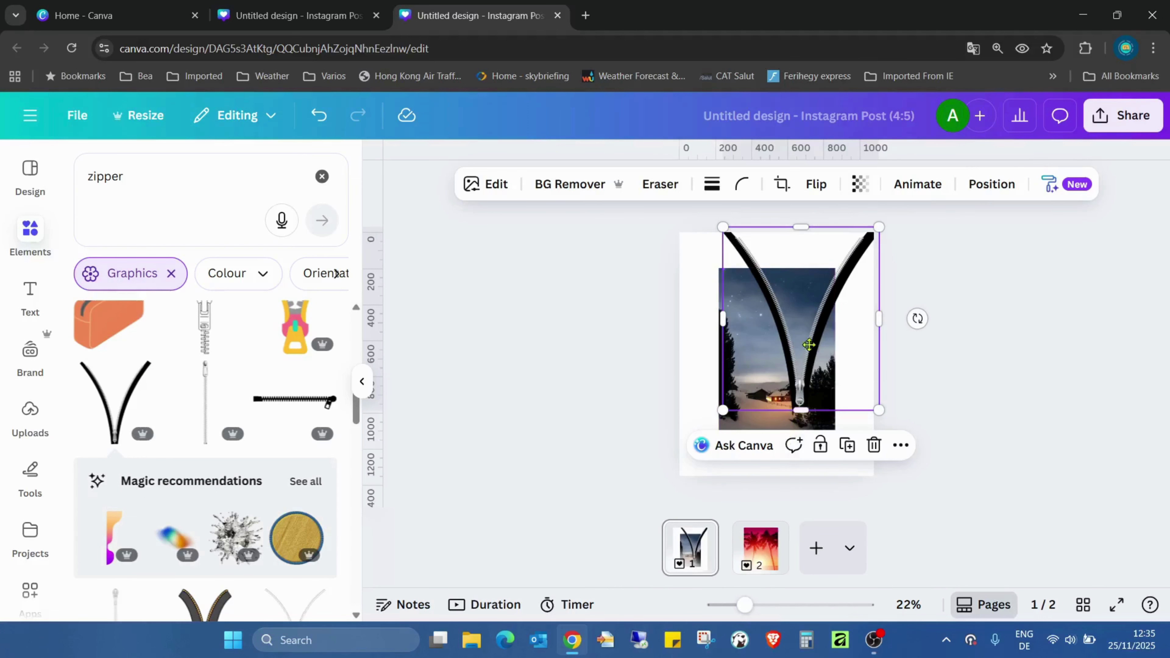
pyautogui.moveTo(810, 345); pyautogui.dragTo(791, 390)
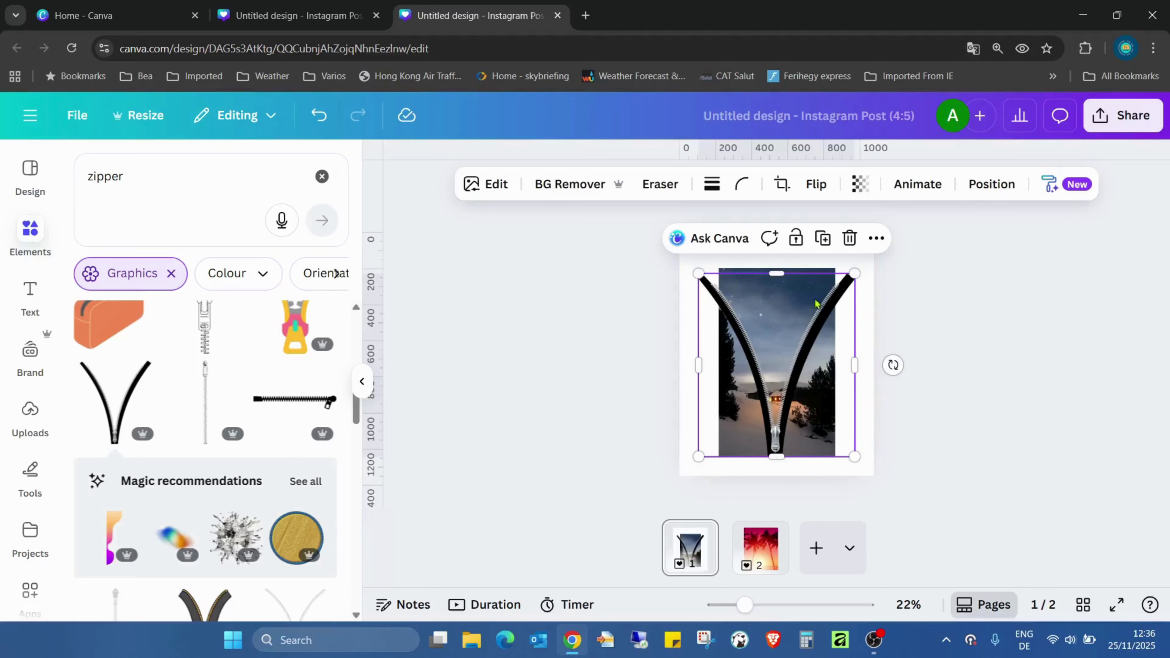
# - Fine-tune the zipper's size and position so it stays centered and spans nearly the full height of the winter photo
pyautogui.moveTo(854, 274); pyautogui.dragTo(845, 284)
pyautogui.moveTo(777, 318)
pyautogui.mouseDown()
pyautogui.moveTo(782, 308)
pyautogui.moveTo(788, 320)
pyautogui.mouseUp()
pyautogui.moveTo(745, 605); pyautogui.dragTo(767, 604)
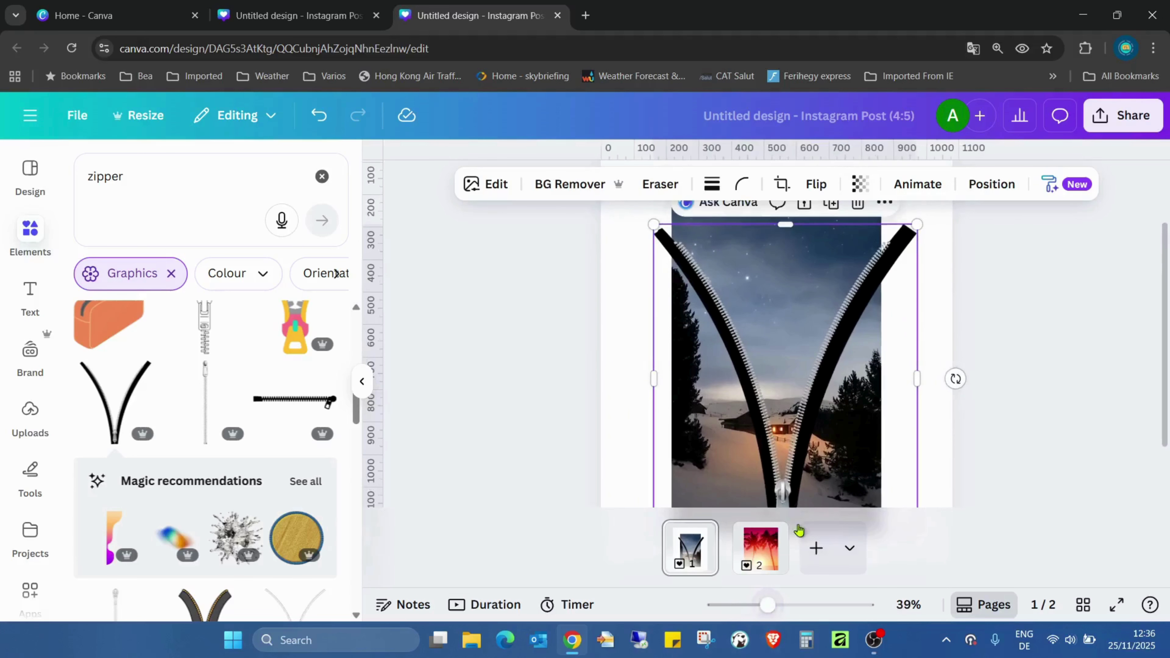
pyautogui.moveTo(819, 406); pyautogui.dragTo(808, 399)
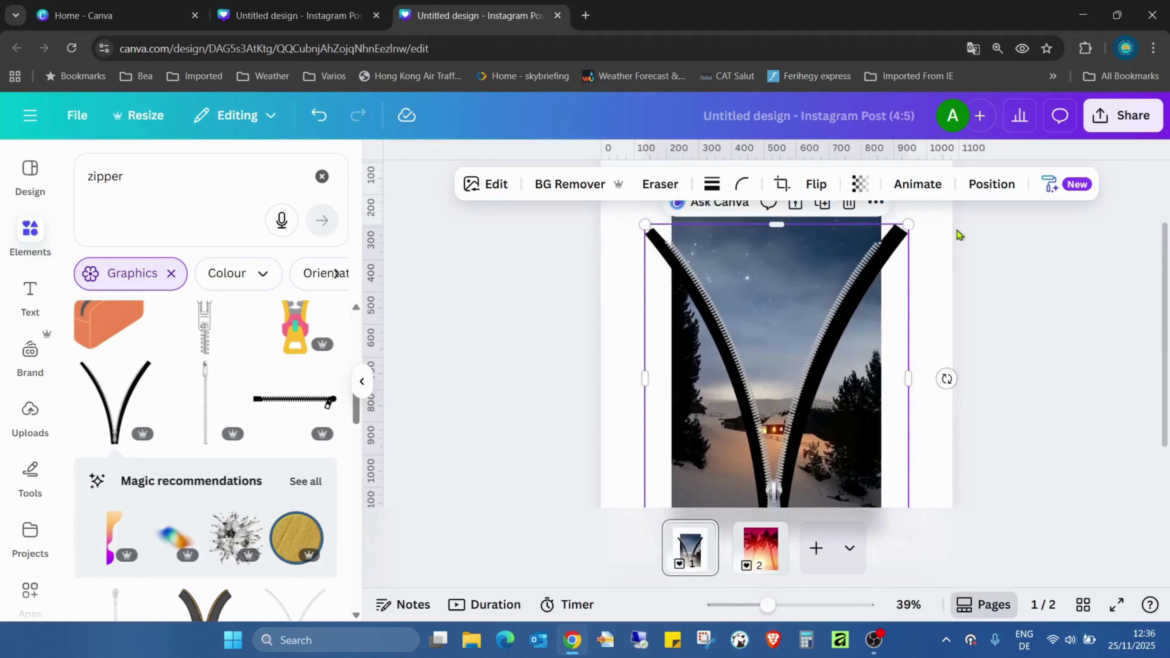
pyautogui.moveTo(908, 225); pyautogui.dragTo(913, 219)
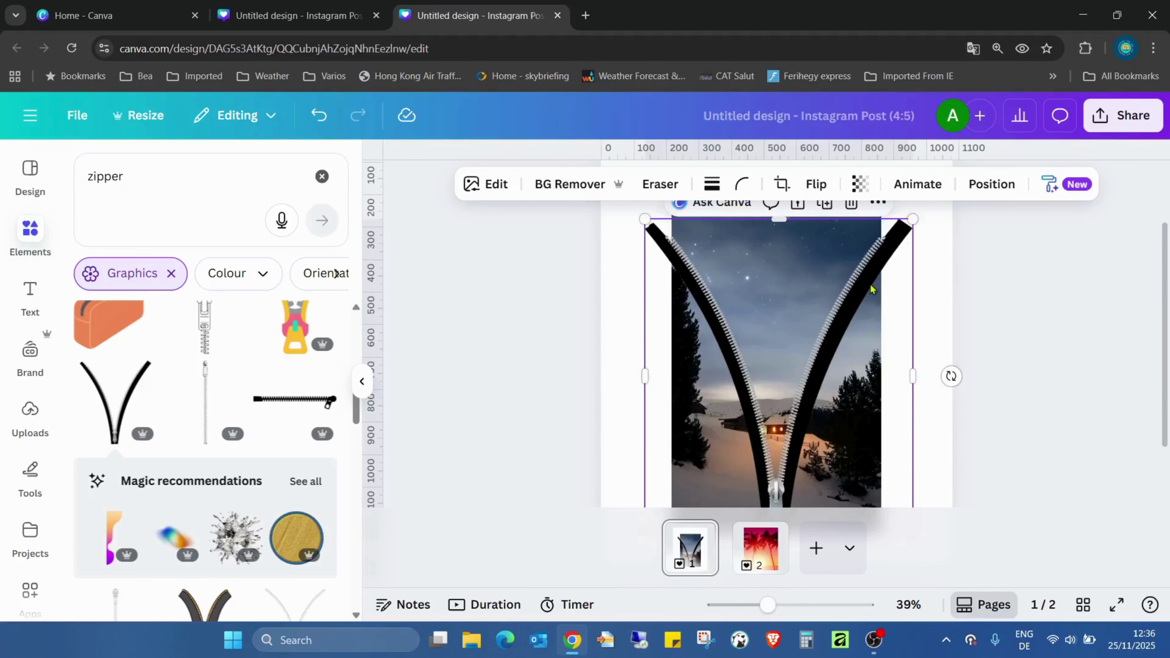
pyautogui.scroll(-2, 894, 348)
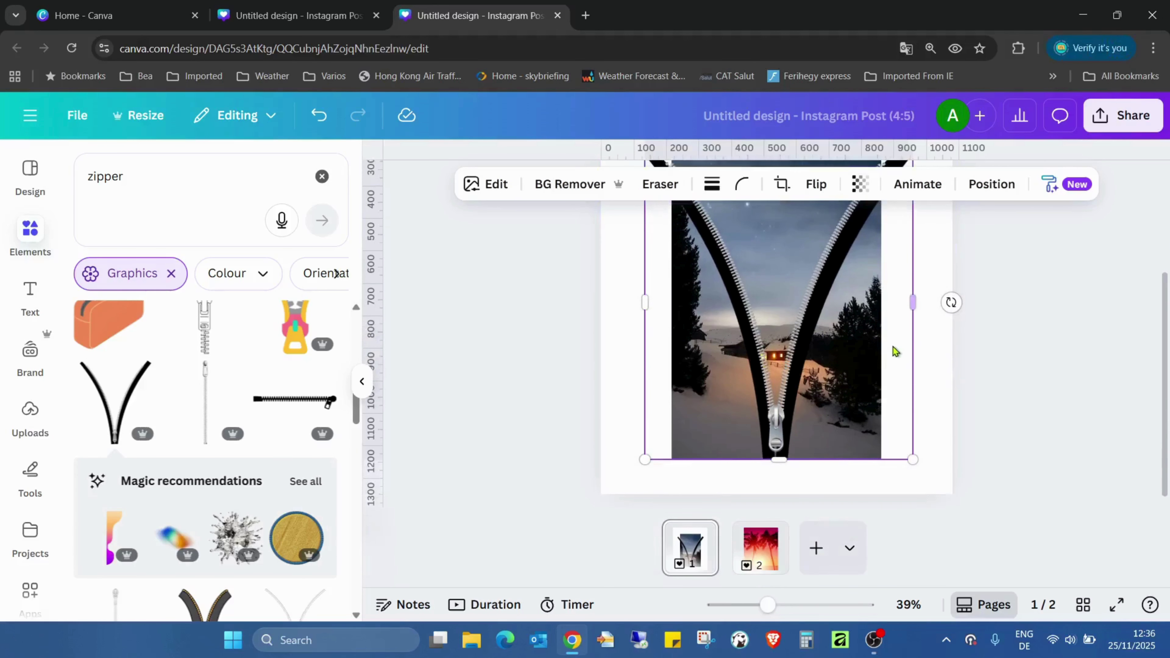
# - Set up the highlighter drawing tool in white with weight and transparency both at 100
pyautogui.click(865, 488)
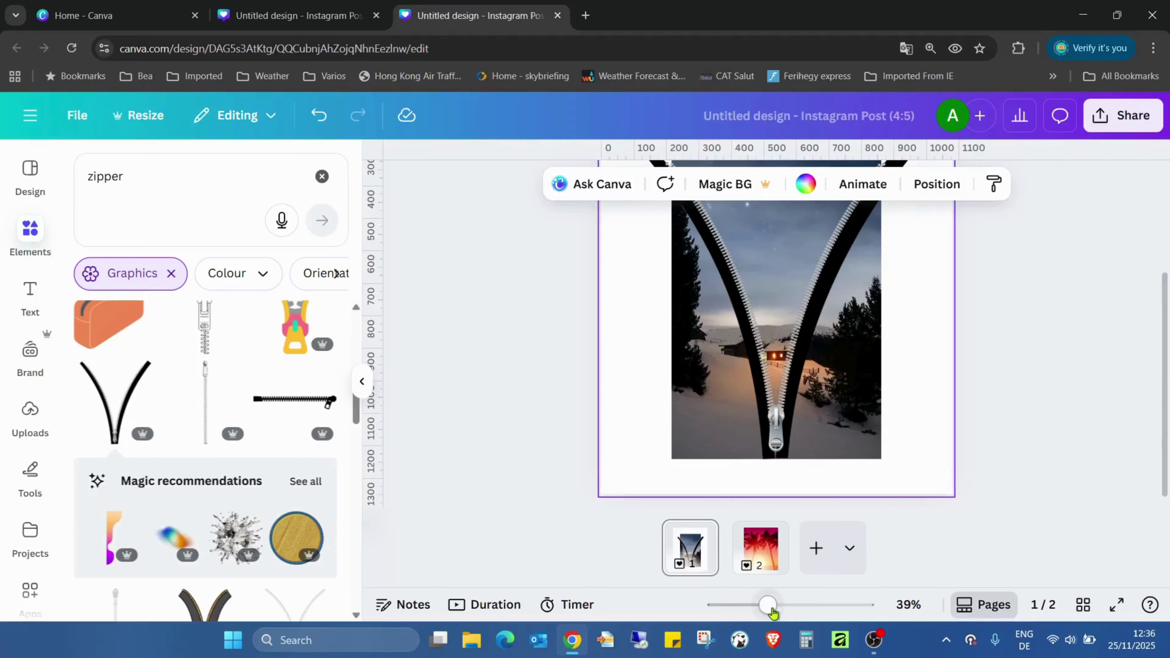
pyautogui.moveTo(767, 605); pyautogui.dragTo(745, 608)
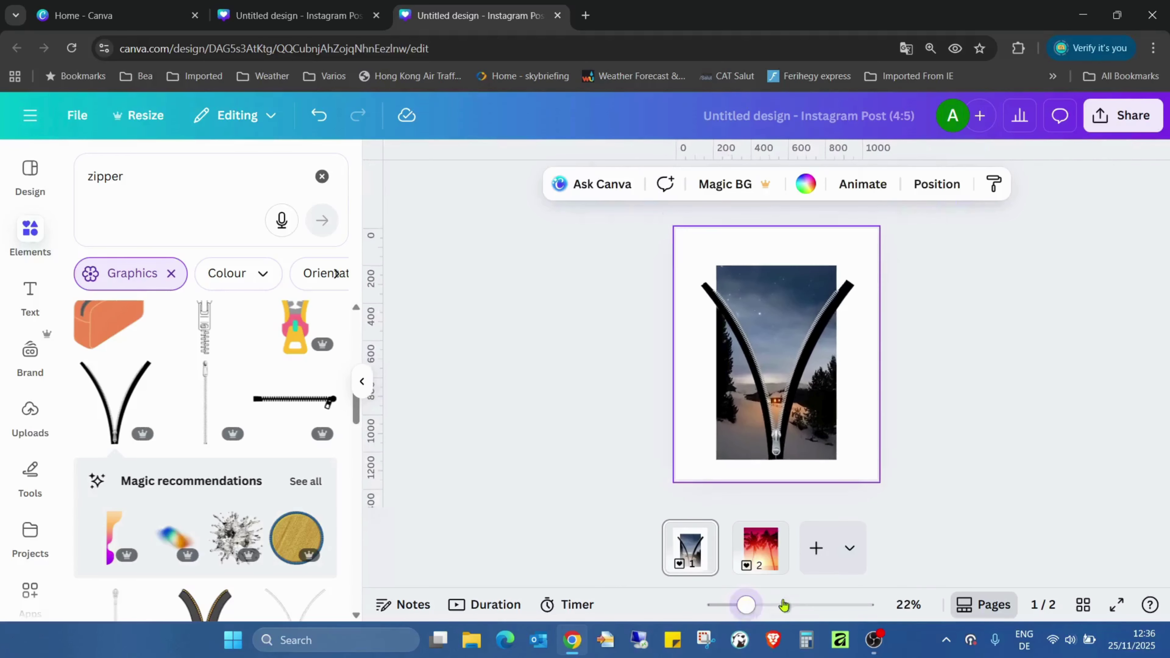
pyautogui.click(900, 419)
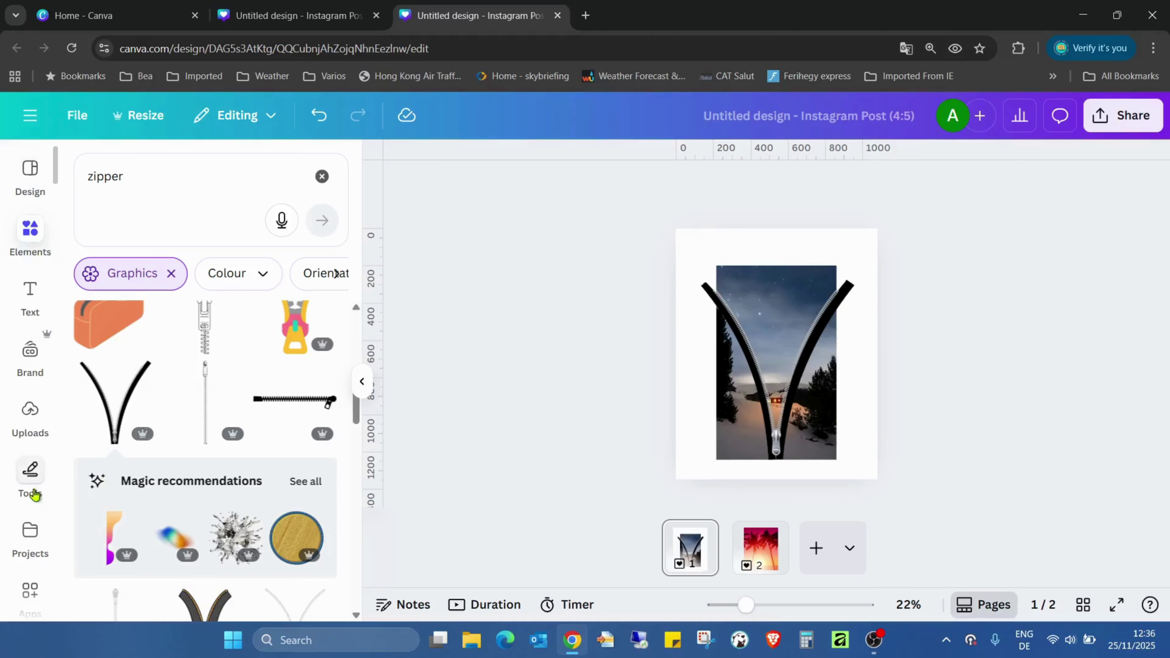
pyautogui.click(30, 475)
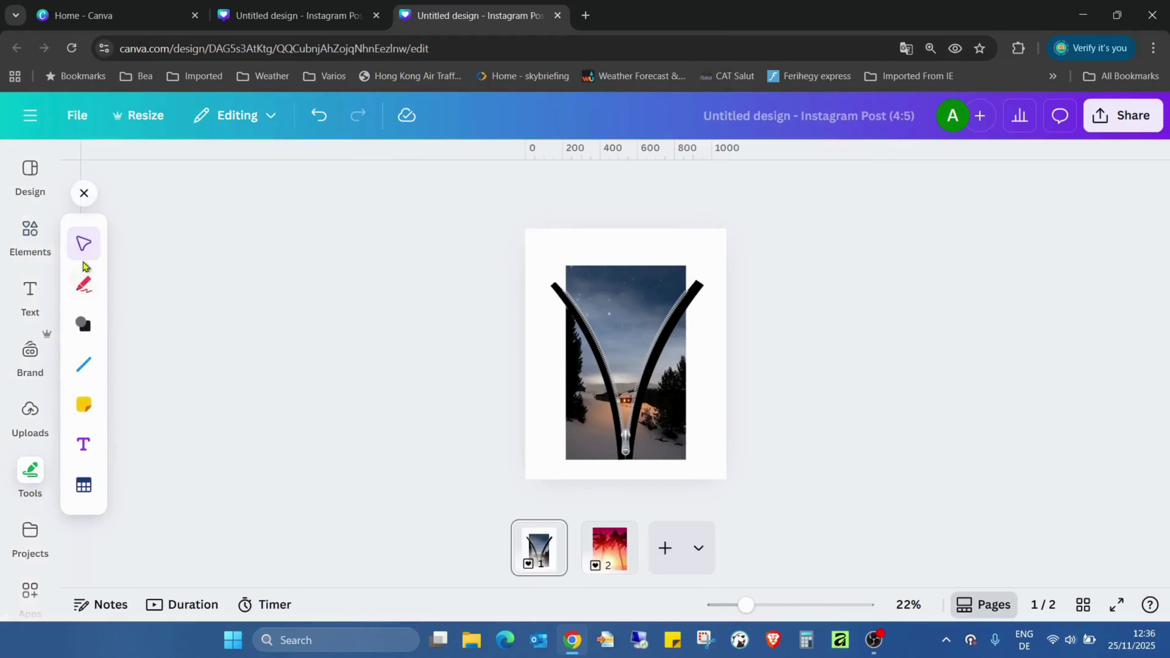
pyautogui.click(86, 286)
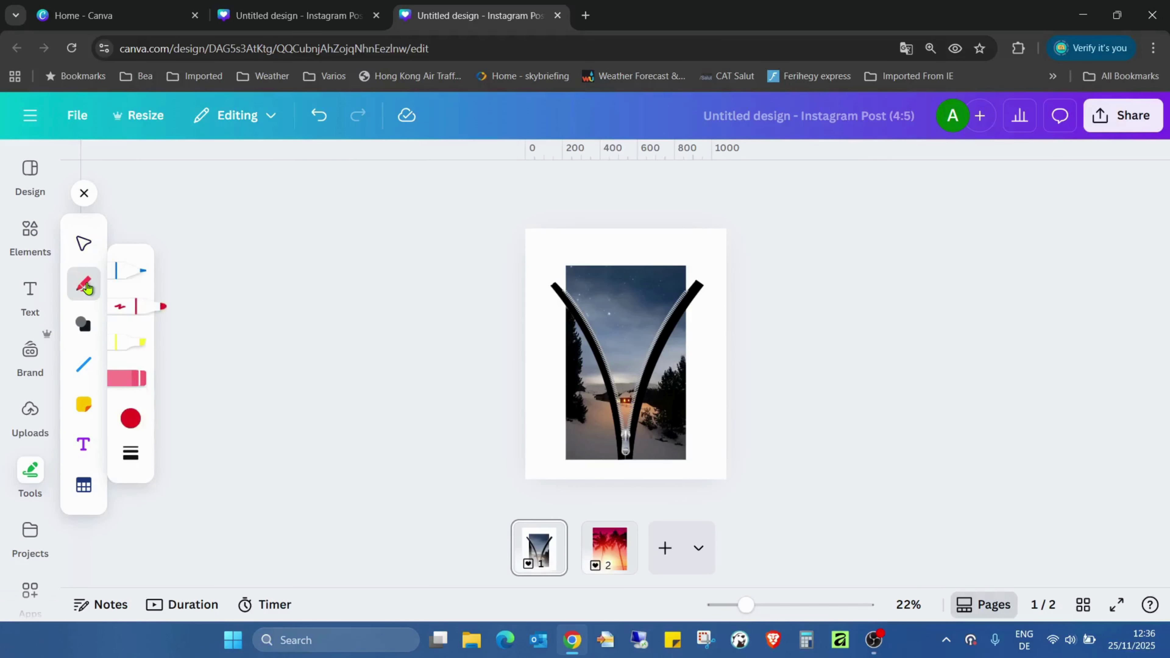
pyautogui.click(142, 346)
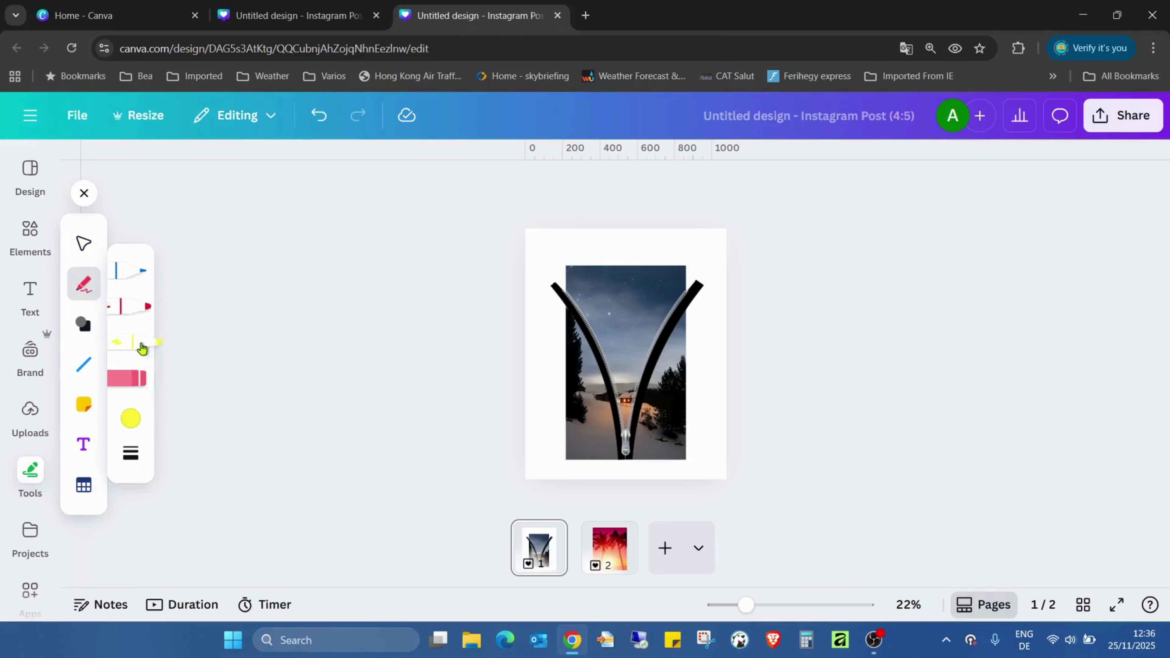
pyautogui.click(130, 418)
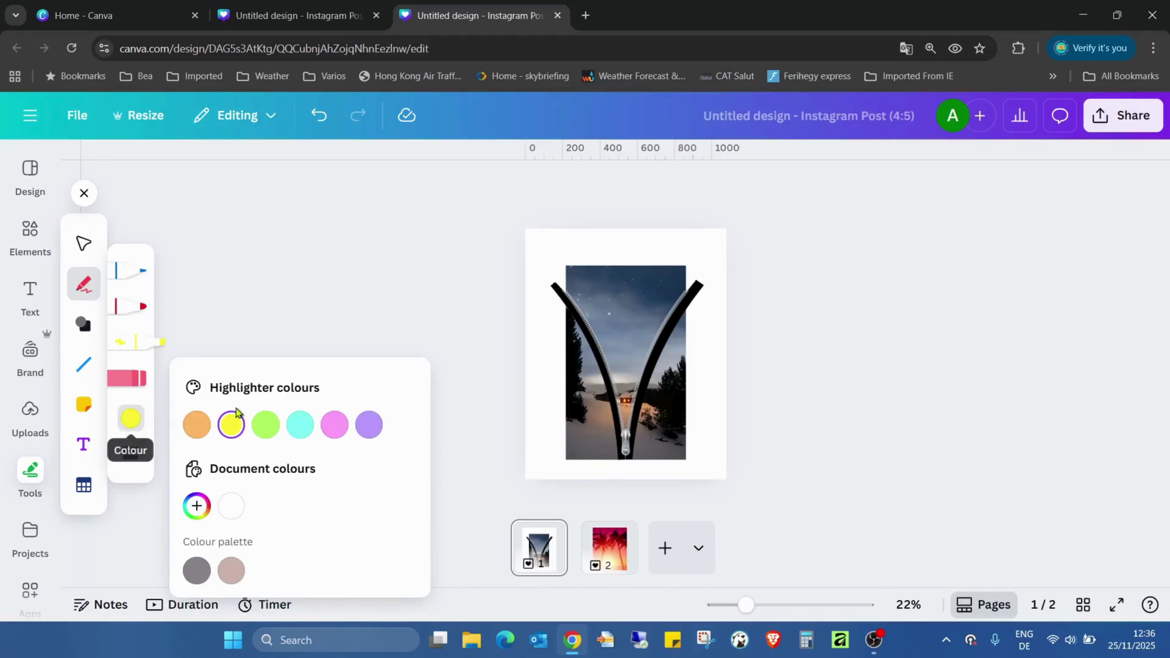
pyautogui.click(231, 506)
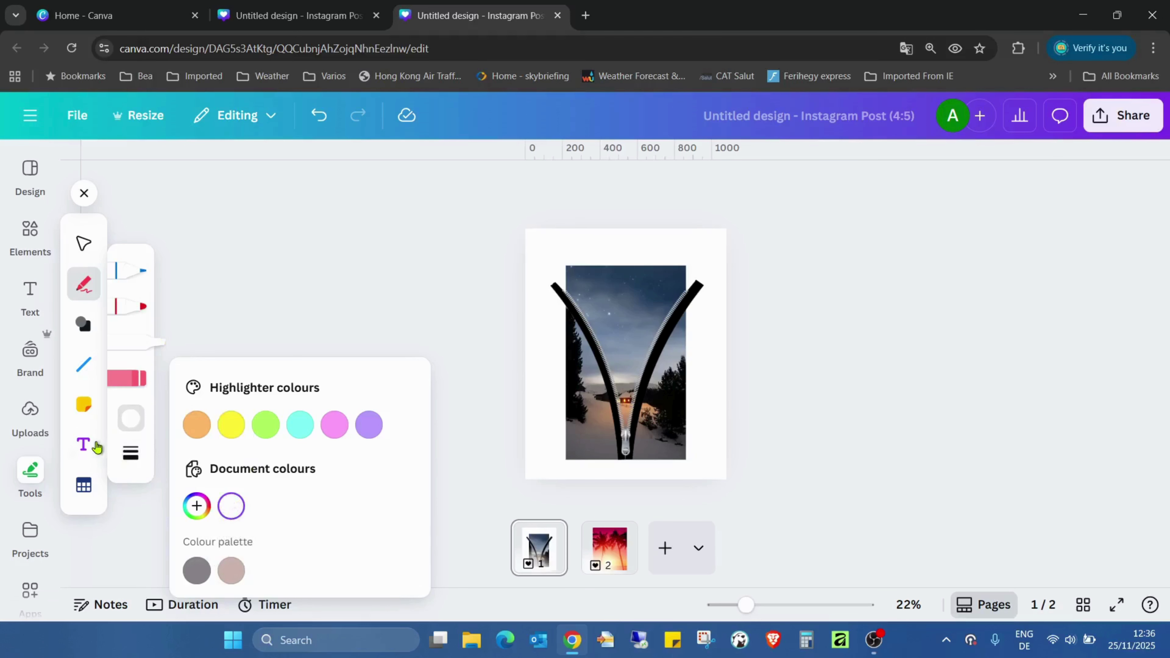
pyautogui.click(130, 454)
pyautogui.moveTo(240, 473); pyautogui.dragTo(447, 462)
pyautogui.moveTo(255, 557); pyautogui.dragTo(471, 536)
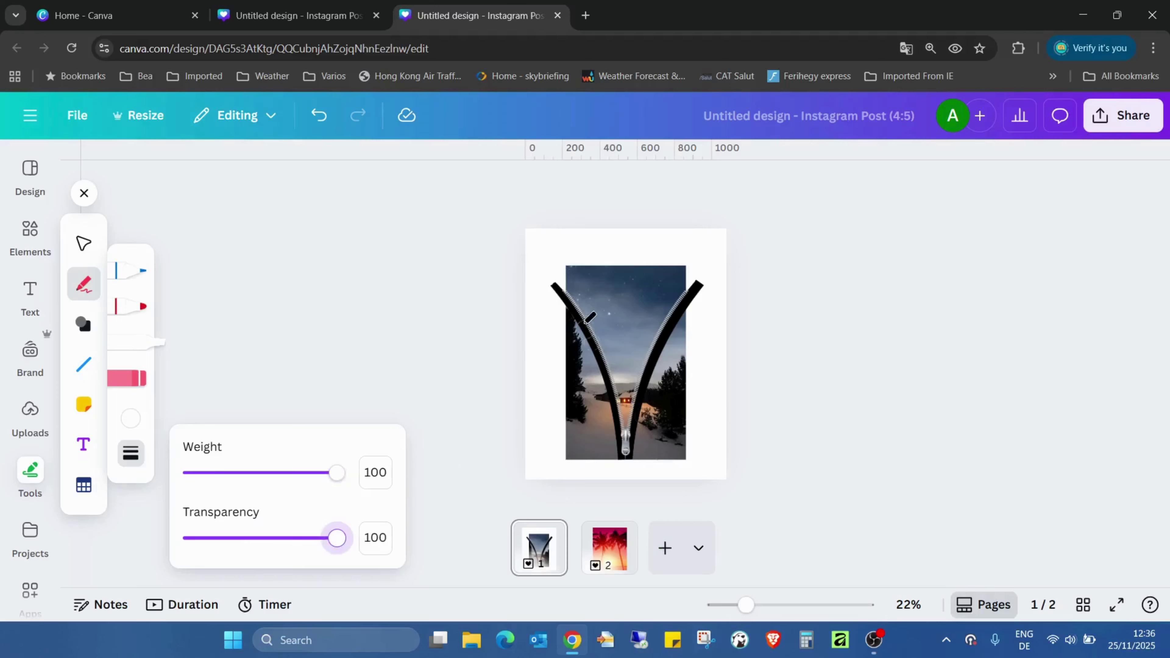
# - Paint white over the upper part of the winter photo between the two zipper sides, covering the inner teeth
pyautogui.moveTo(570, 258)
pyautogui.mouseDown()
pyautogui.moveTo(605, 293)
pyautogui.moveTo(564, 262)
pyautogui.moveTo(687, 272)
pyautogui.moveTo(568, 265)
pyautogui.moveTo(630, 288)
pyautogui.moveTo(684, 281)
pyautogui.moveTo(645, 272)
pyautogui.moveTo(671, 276)
pyautogui.moveTo(641, 313)
pyautogui.moveTo(619, 311)
pyautogui.moveTo(577, 271)
pyautogui.moveTo(619, 306)
pyautogui.mouseUp()
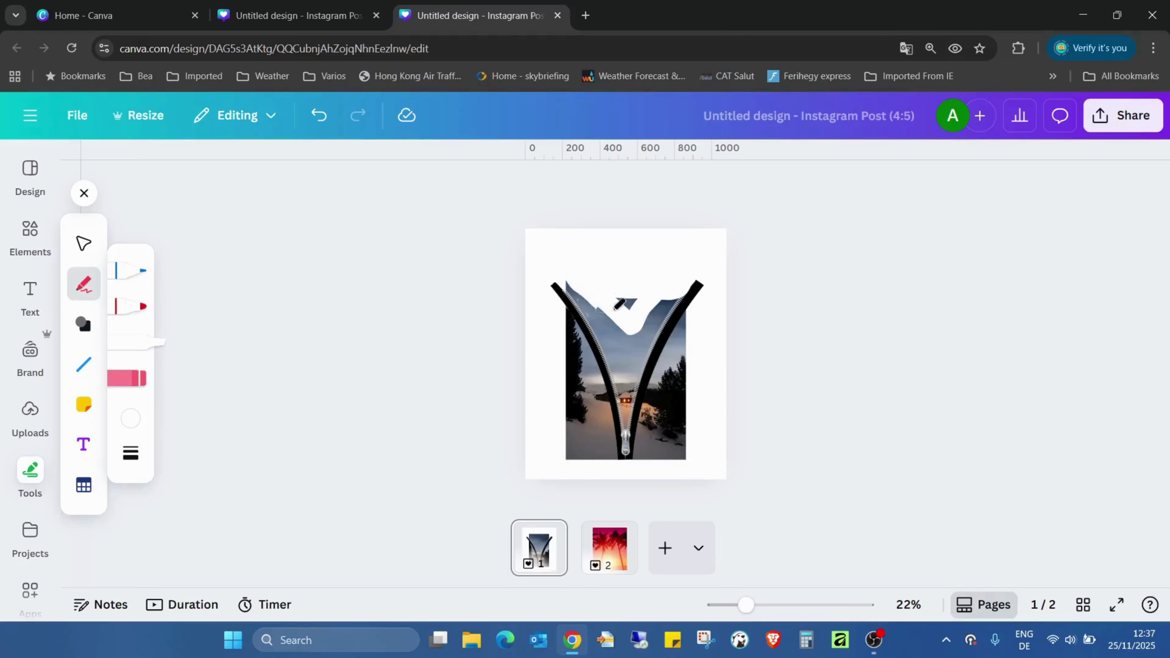
pyautogui.moveTo(746, 605); pyautogui.dragTo(790, 605)
pyautogui.scroll(3, 844, 336)
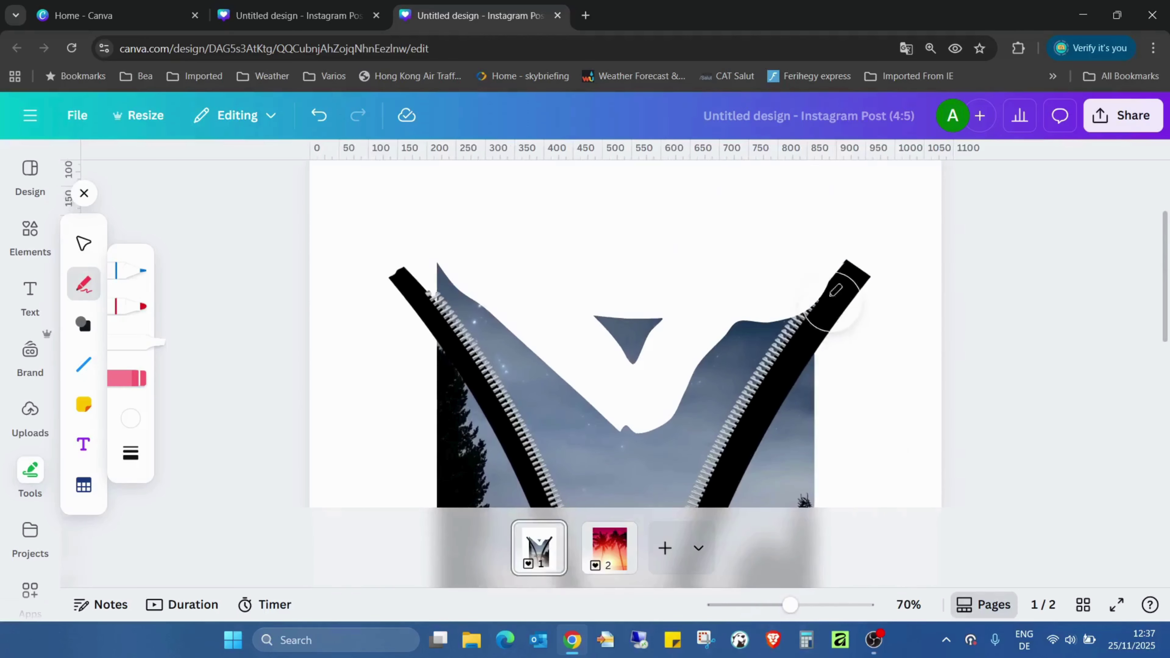
pyautogui.scroll(-1, 849, 274)
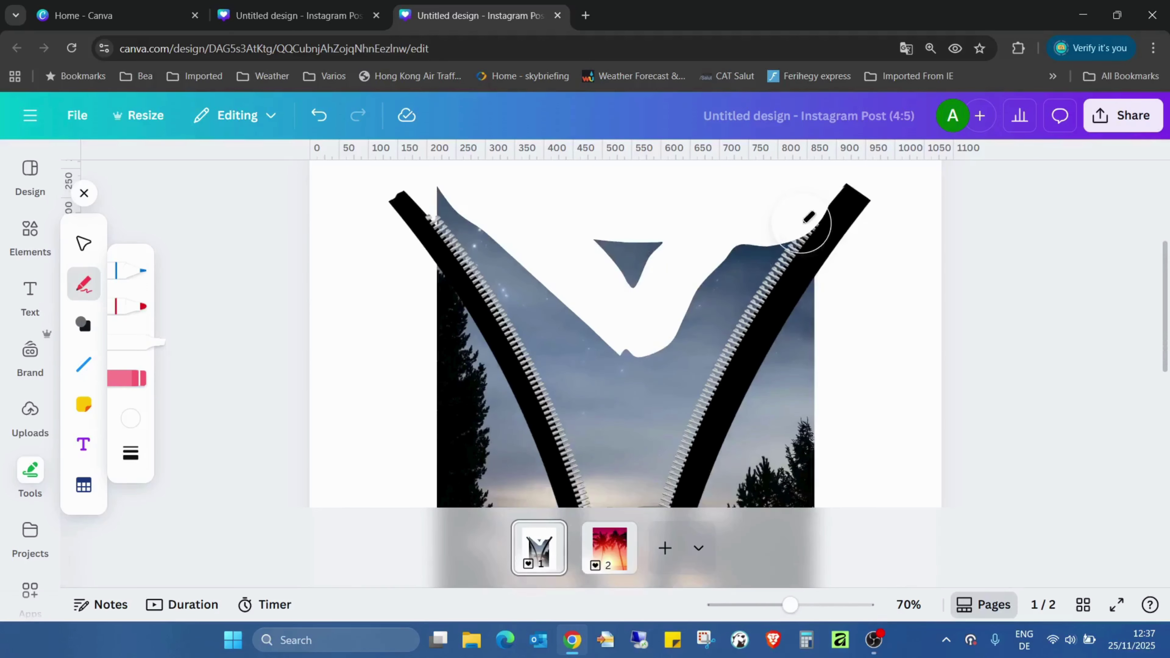
pyautogui.moveTo(800, 213)
pyautogui.mouseDown()
pyautogui.moveTo(777, 241)
pyautogui.moveTo(810, 199)
pyautogui.mouseUp()
pyautogui.moveTo(783, 238)
pyautogui.mouseDown()
pyautogui.moveTo(685, 379)
pyautogui.moveTo(683, 318)
pyautogui.moveTo(697, 229)
pyautogui.moveTo(703, 271)
pyautogui.moveTo(686, 293)
pyautogui.moveTo(706, 231)
pyautogui.moveTo(603, 258)
pyautogui.moveTo(663, 325)
pyautogui.moveTo(630, 250)
pyautogui.mouseUp()
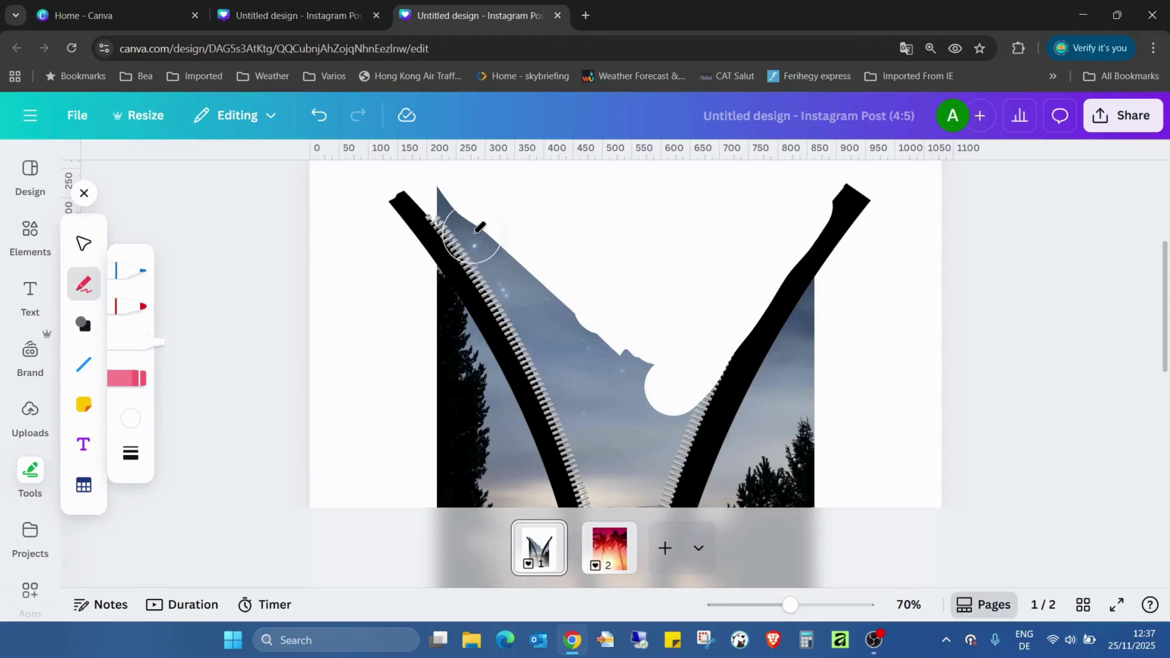
pyautogui.moveTo(457, 210)
pyautogui.mouseDown()
pyautogui.moveTo(436, 178)
pyautogui.moveTo(511, 277)
pyautogui.moveTo(534, 332)
pyautogui.moveTo(482, 249)
pyautogui.moveTo(578, 409)
pyautogui.moveTo(567, 310)
pyautogui.moveTo(618, 376)
pyautogui.moveTo(596, 293)
pyautogui.moveTo(645, 369)
pyautogui.mouseUp()
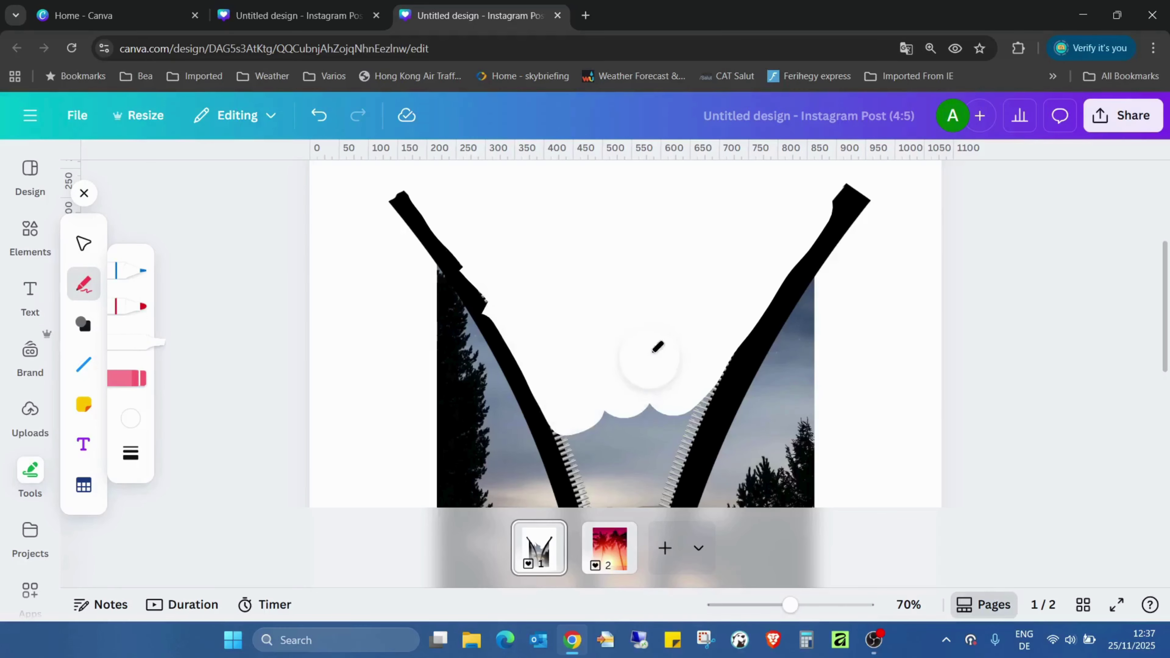
# - Continue painting white over the lower part of the zipper opening, down to just above the slider
pyautogui.scroll(-5, 673, 295)
pyautogui.scroll(2, 673, 295)
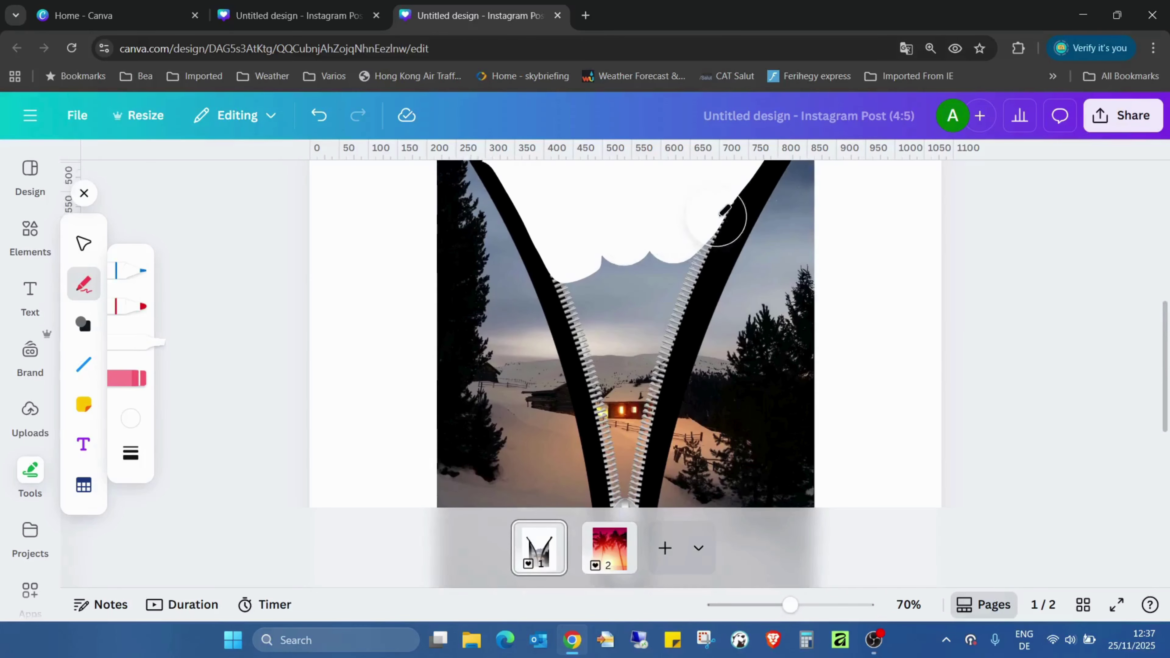
pyautogui.moveTo(720, 209)
pyautogui.mouseDown()
pyautogui.moveTo(657, 332)
pyautogui.moveTo(645, 365)
pyautogui.moveTo(677, 323)
pyautogui.moveTo(651, 367)
pyautogui.mouseUp()
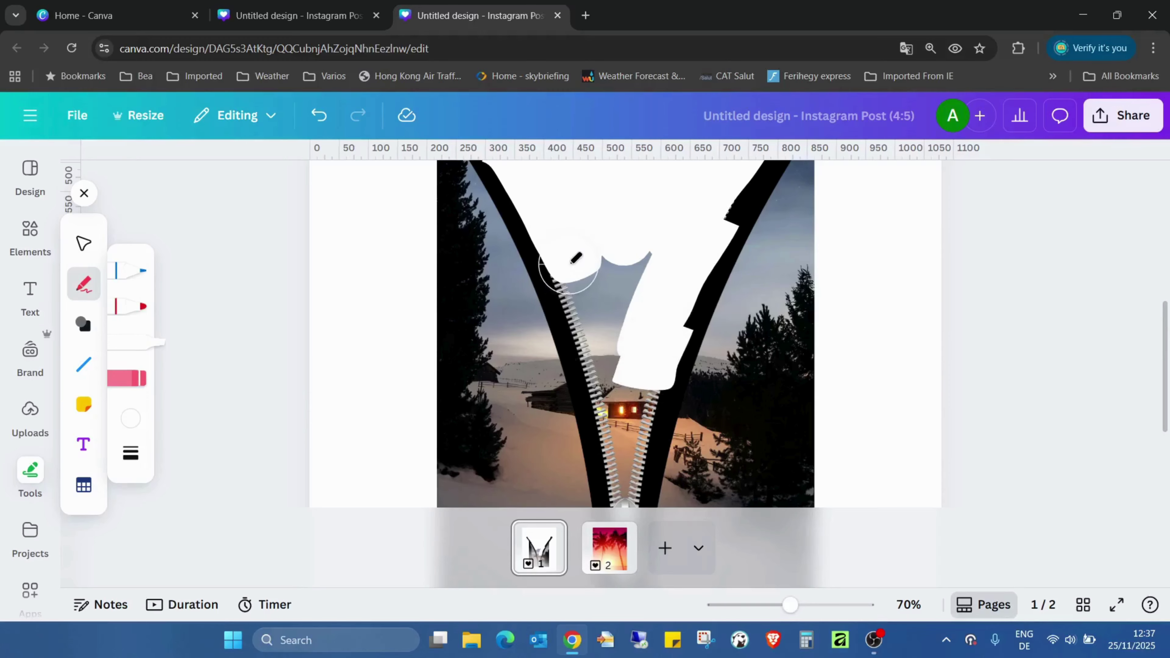
pyautogui.moveTo(576, 258)
pyautogui.mouseDown()
pyautogui.moveTo(603, 355)
pyautogui.moveTo(625, 381)
pyautogui.moveTo(621, 234)
pyautogui.mouseUp()
pyautogui.scroll(-3, 645, 265)
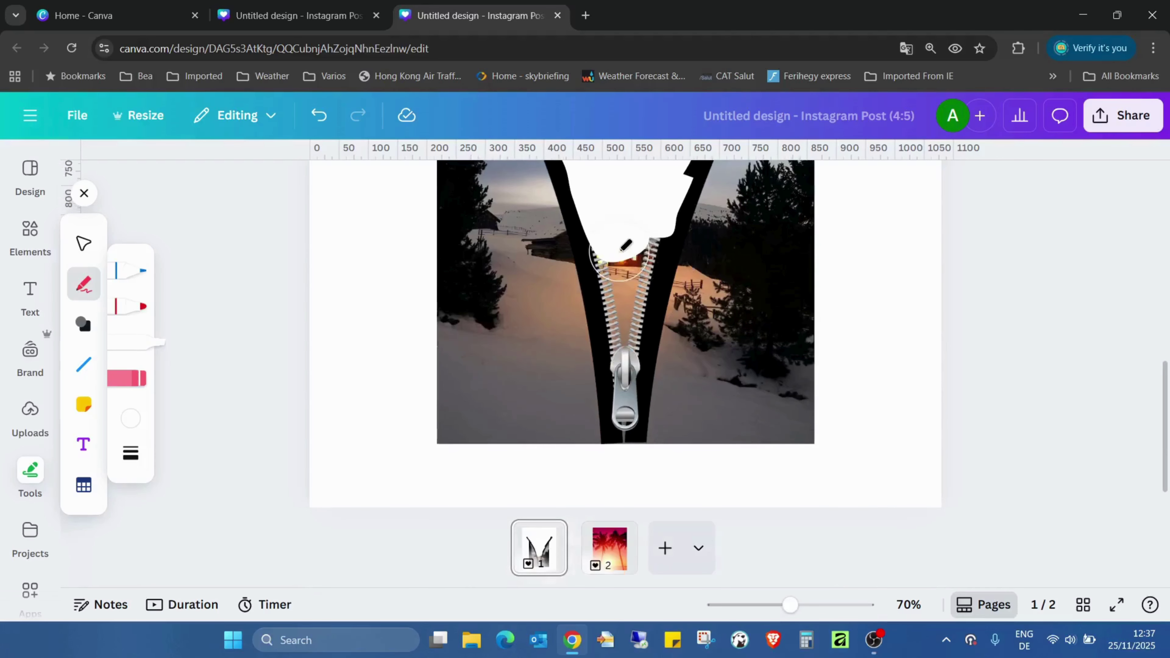
pyautogui.moveTo(628, 319)
pyautogui.mouseDown()
pyautogui.moveTo(620, 235)
pyautogui.moveTo(624, 351)
pyautogui.moveTo(618, 271)
pyautogui.moveTo(640, 239)
pyautogui.mouseUp()
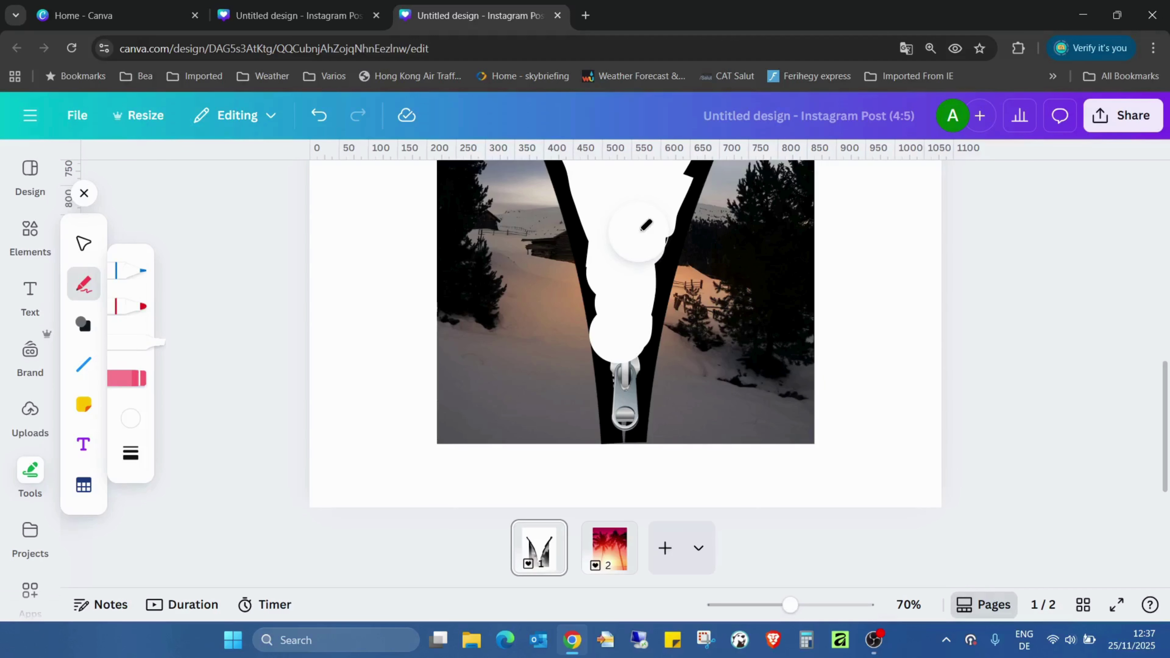
# - Check the painted edges along the zipper, cover the remaining gap at the slider in white, and close the drawing tools
pyautogui.scroll(8, 649, 212)
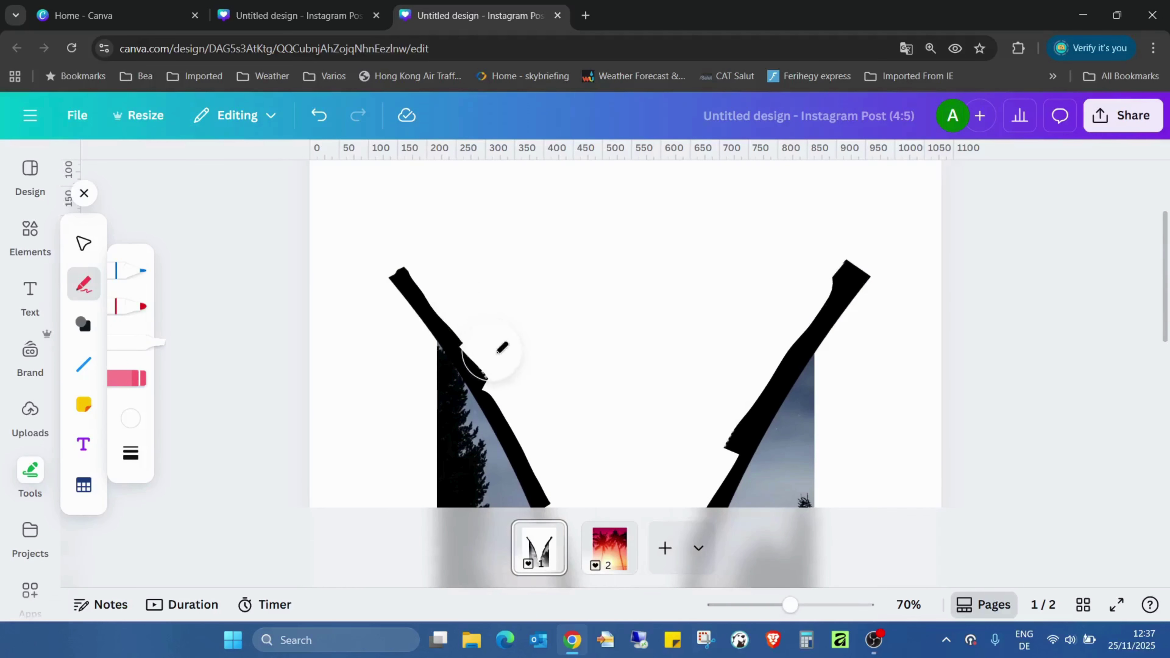
pyautogui.scroll(-3, 724, 329)
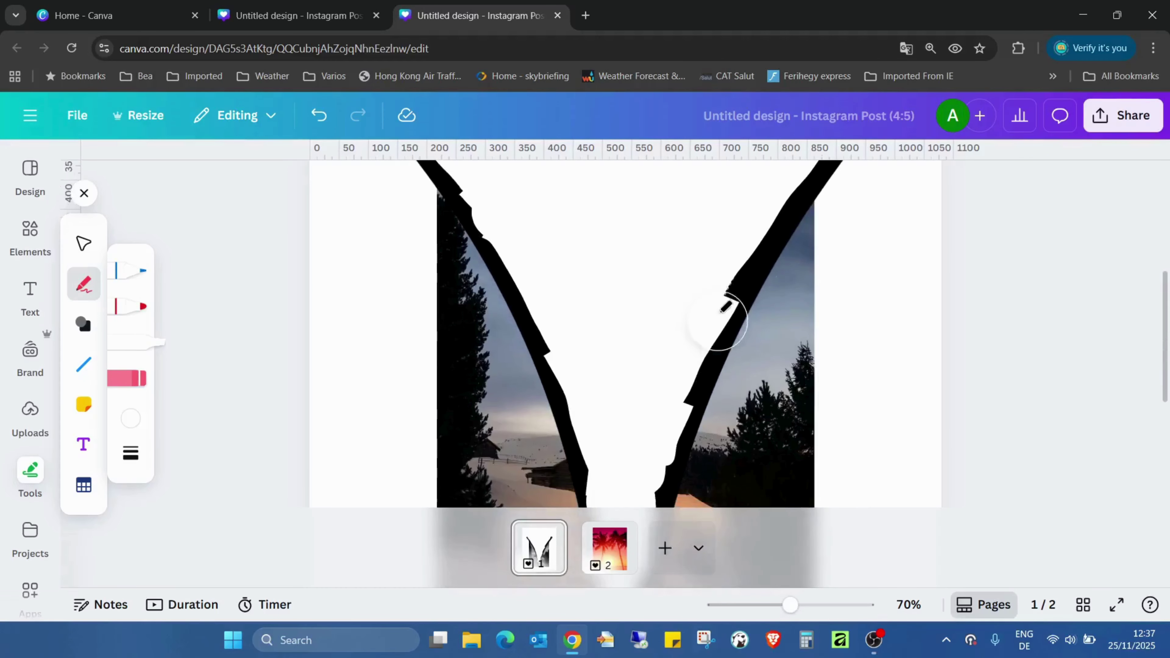
pyautogui.scroll(-3, 751, 244)
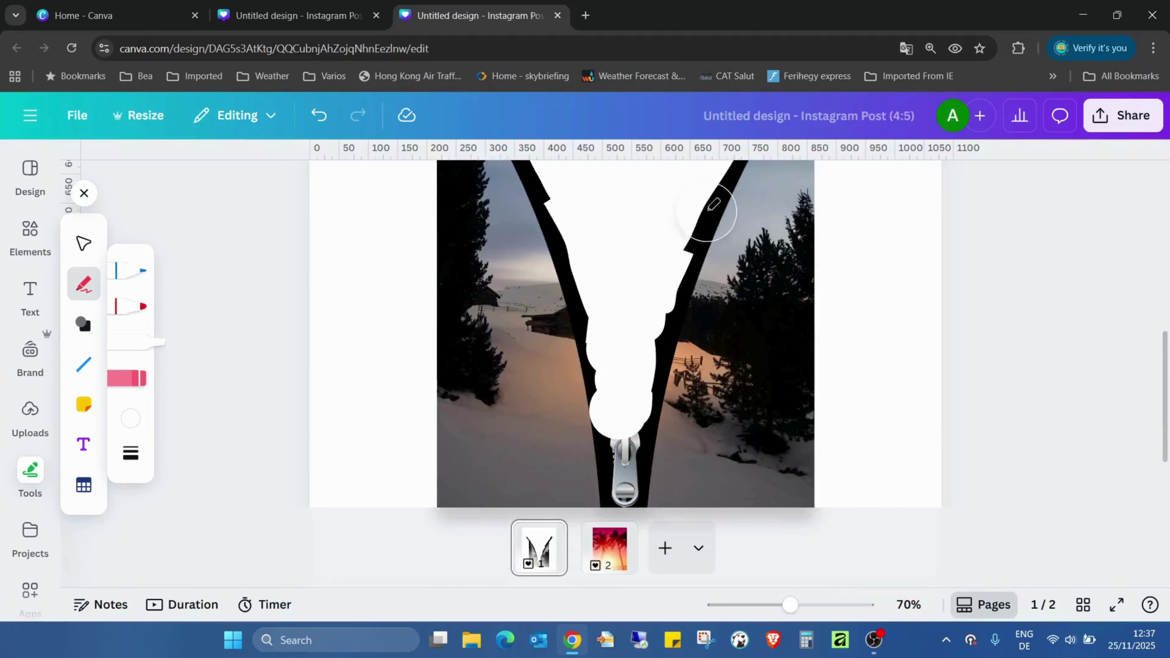
pyautogui.scroll(-3, 671, 247)
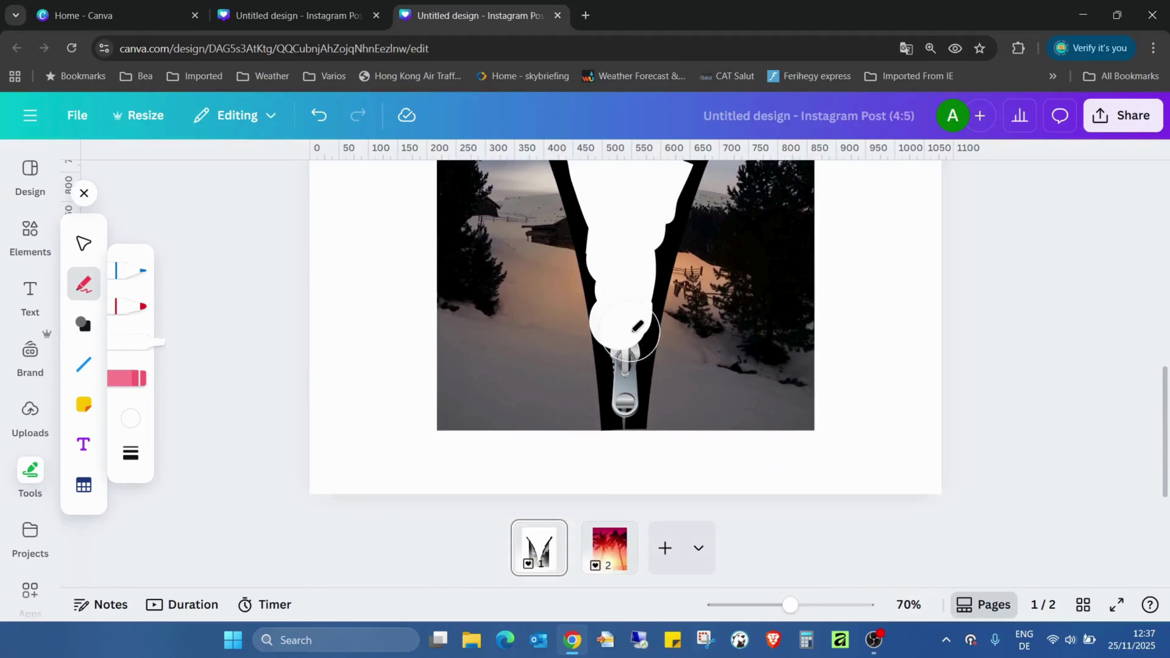
pyautogui.moveTo(626, 337); pyautogui.dragTo(631, 288)
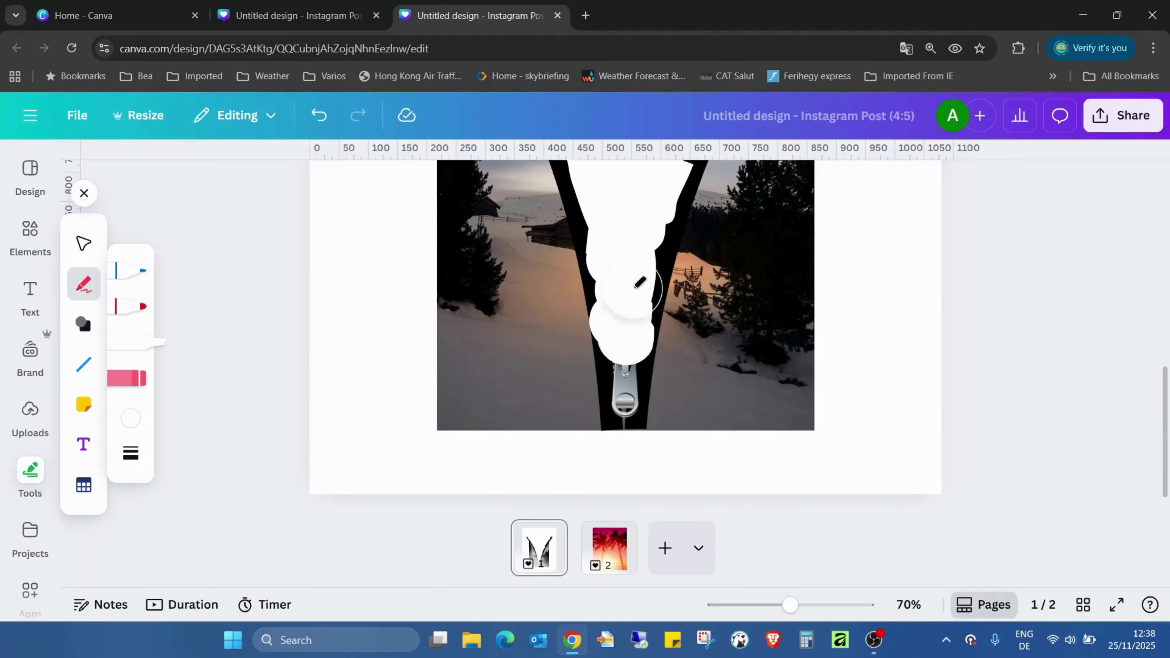
pyautogui.click(83, 192)
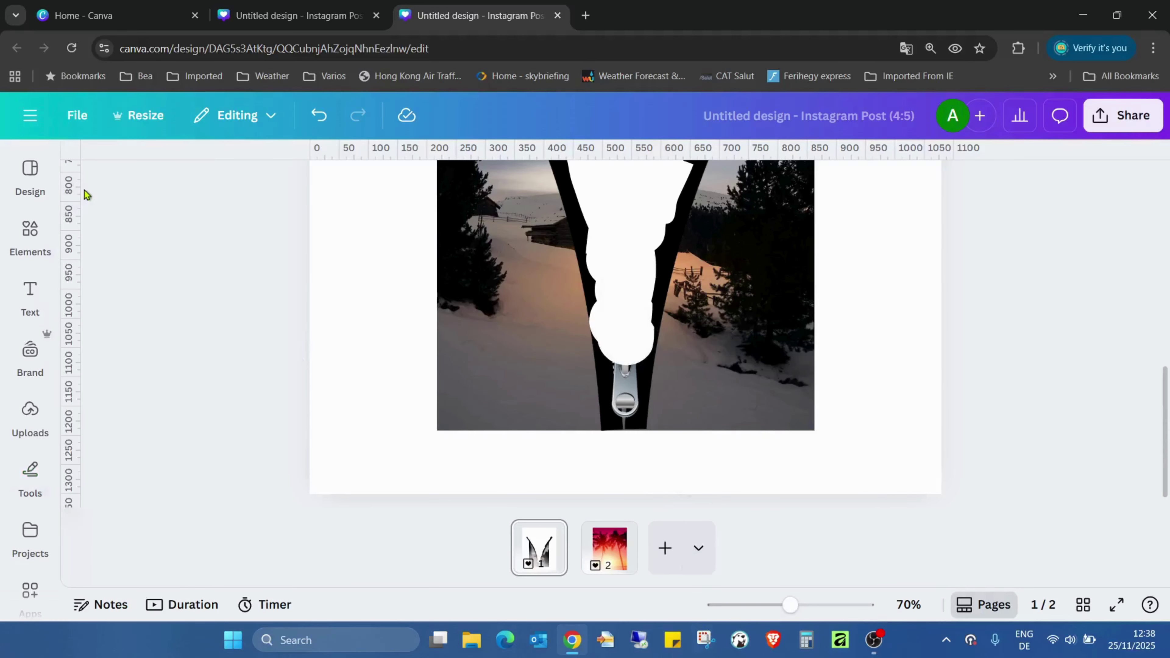
# - Move the zipper layer above all the white brush strokes to the top of the layer order
pyautogui.moveTo(768, 605); pyautogui.dragTo(755, 605)
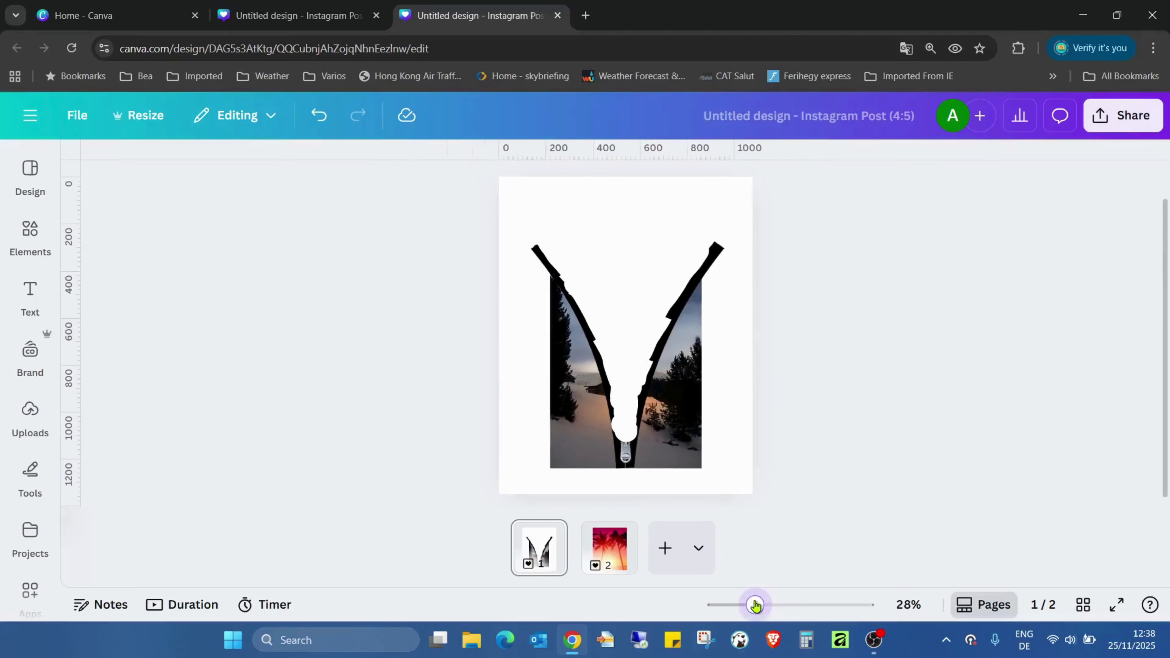
pyautogui.click(667, 402)
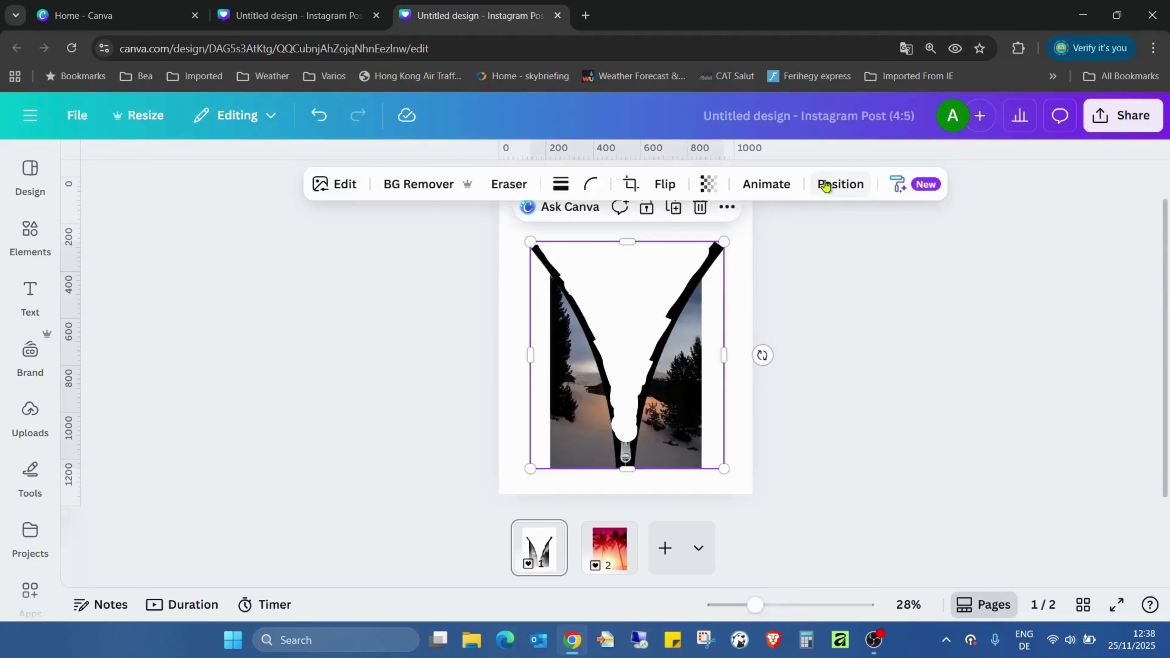
pyautogui.click(826, 185)
pyautogui.click(292, 268)
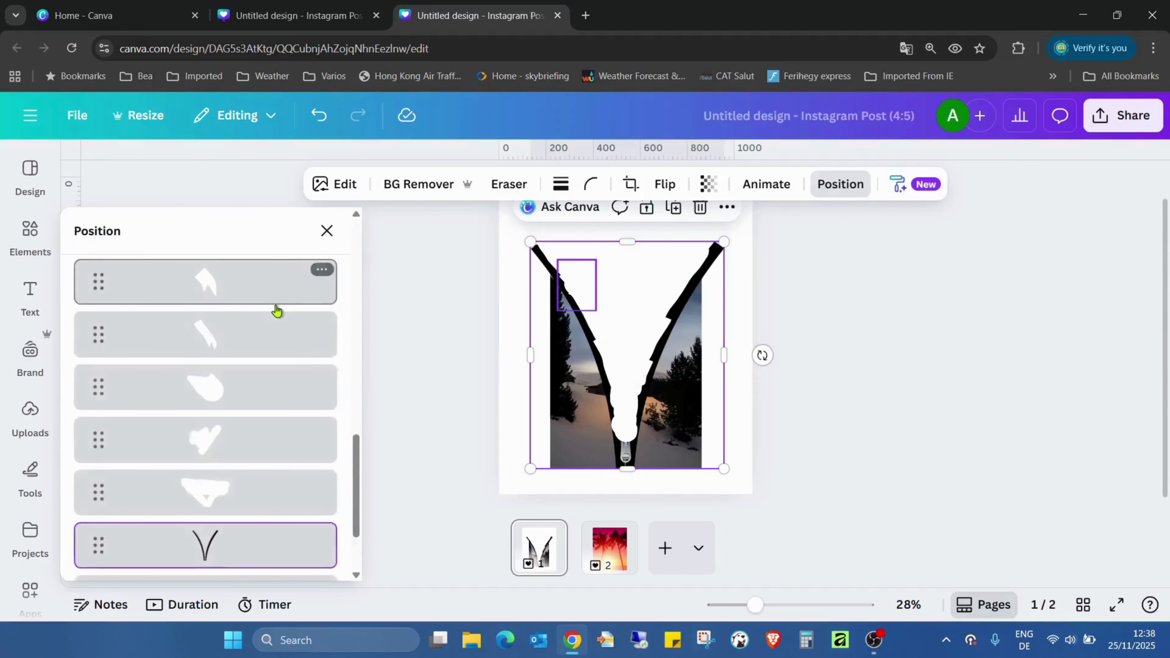
pyautogui.moveTo(261, 556)
pyautogui.mouseDown()
pyautogui.moveTo(261, 339)
pyautogui.moveTo(243, 397)
pyautogui.moveTo(240, 309)
pyautogui.moveTo(268, 389)
pyautogui.moveTo(253, 381)
pyautogui.moveTo(251, 316)
pyautogui.moveTo(243, 390)
pyautogui.moveTo(264, 421)
pyautogui.moveTo(261, 292)
pyautogui.mouseUp()
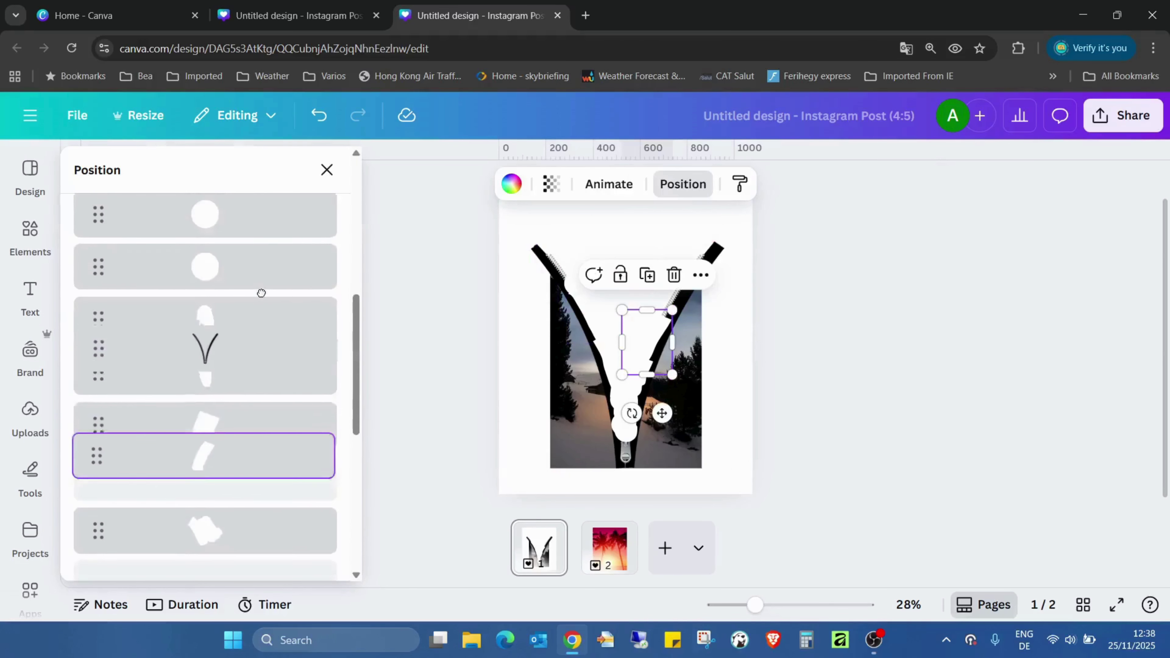
pyautogui.scroll(3, 261, 326)
pyautogui.scroll(3, 261, 387)
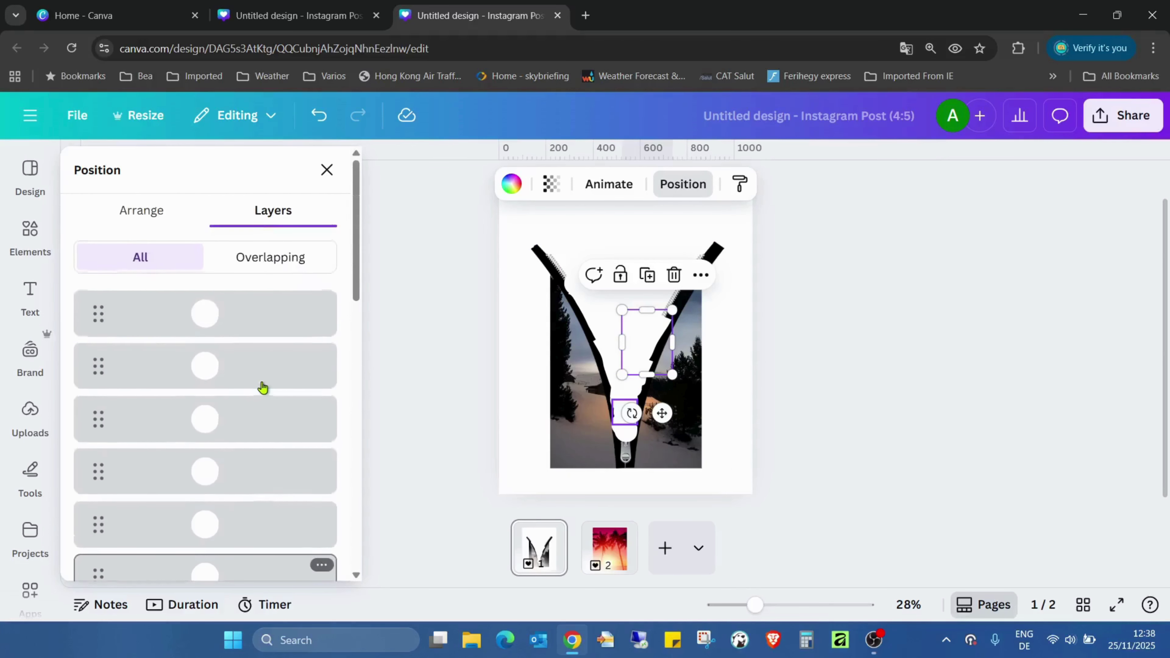
pyautogui.scroll(-10, 261, 387)
pyautogui.moveTo(231, 328)
pyautogui.mouseDown()
pyautogui.moveTo(231, 261)
pyautogui.moveTo(234, 324)
pyautogui.mouseUp()
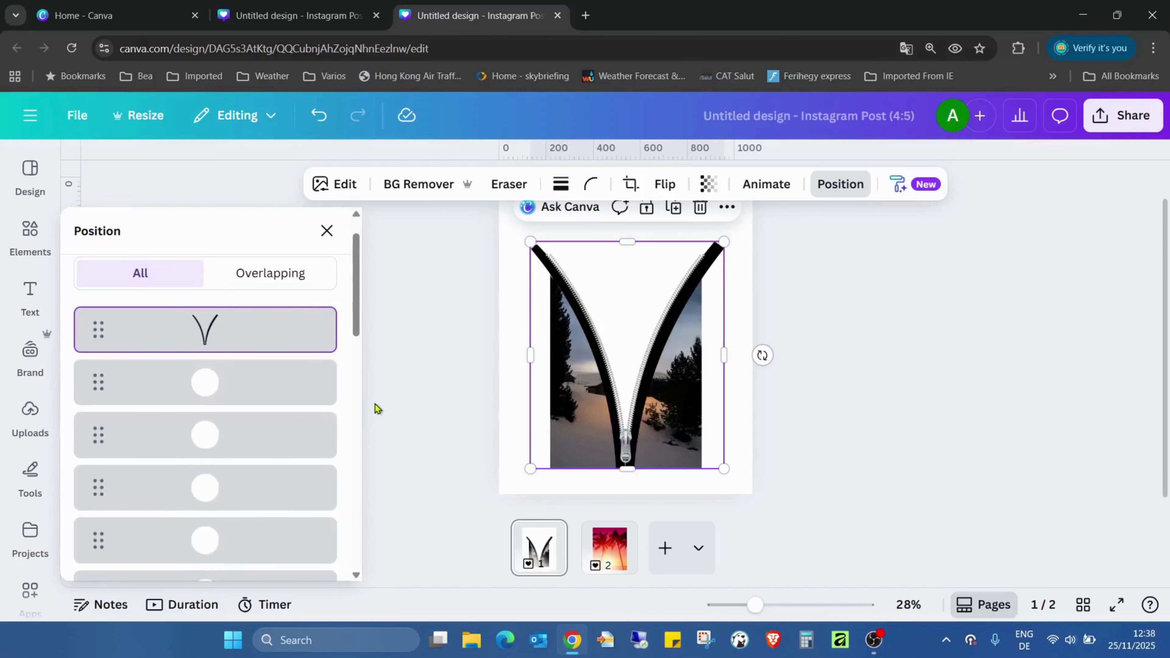
pyautogui.press('Escape')
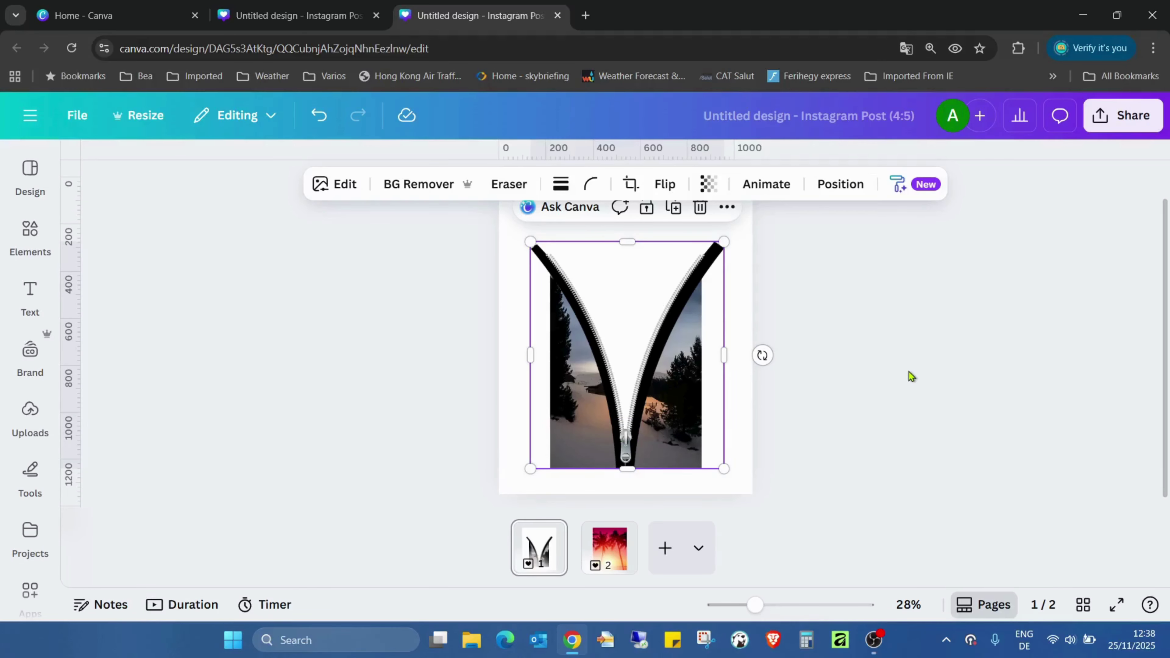
# - Download only page 1 as a PNG at size 3.125 (3375 × 4219 px)
pyautogui.click(1117, 131)
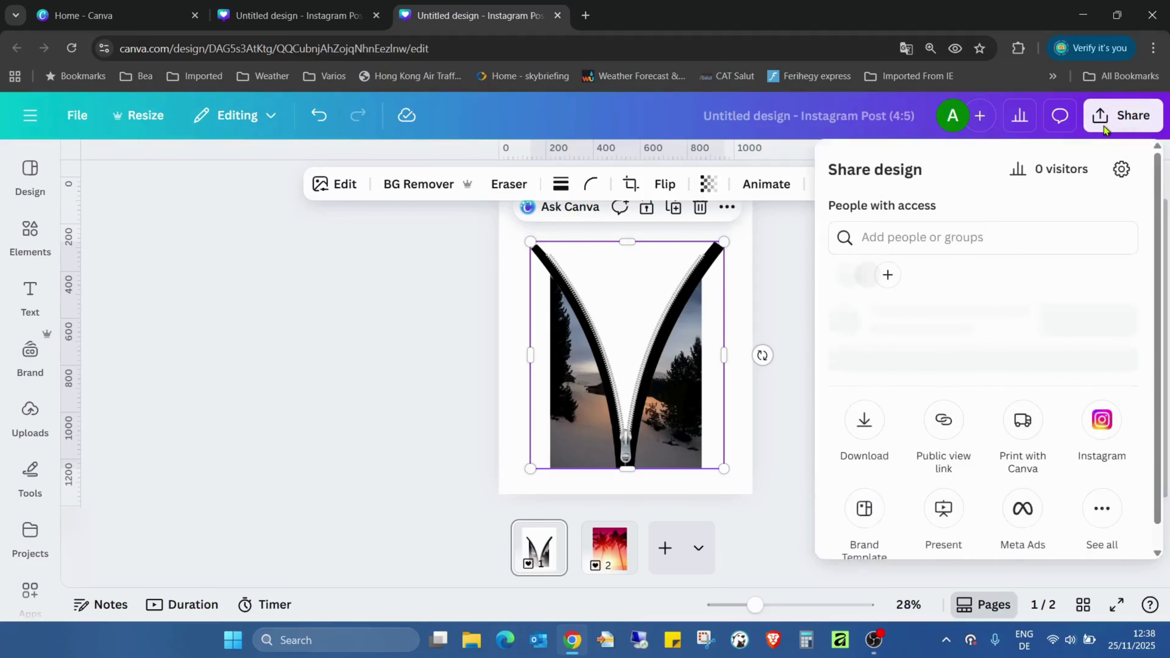
pyautogui.click(860, 461)
pyautogui.moveTo(915, 293); pyautogui.dragTo(1059, 292)
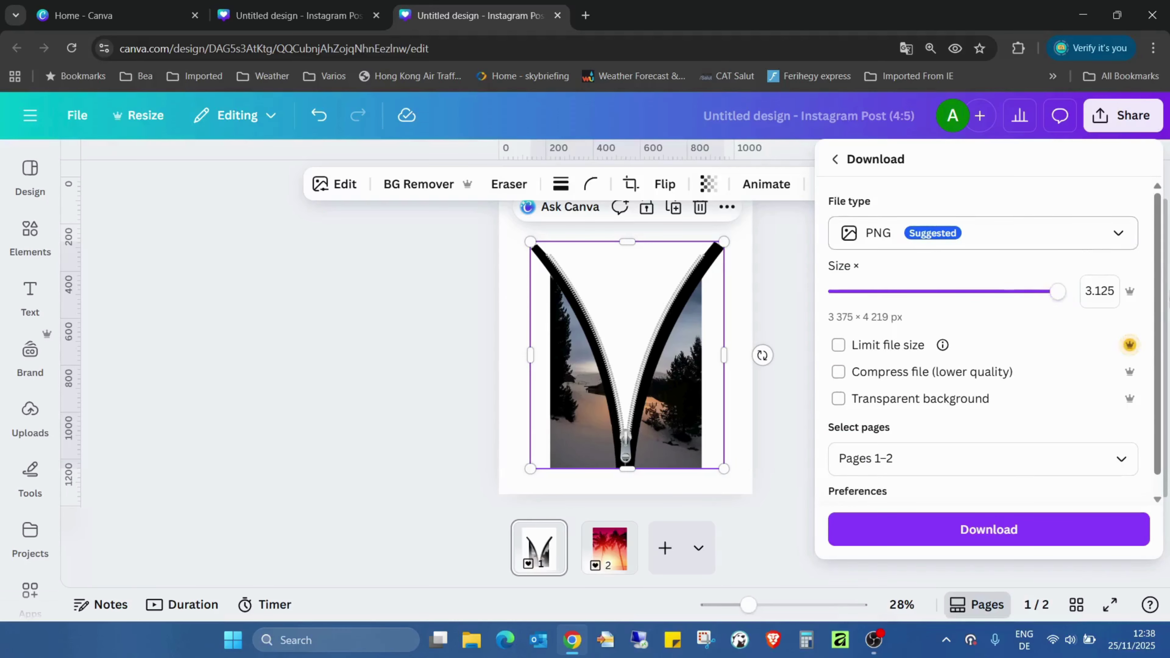
pyautogui.click(1120, 459)
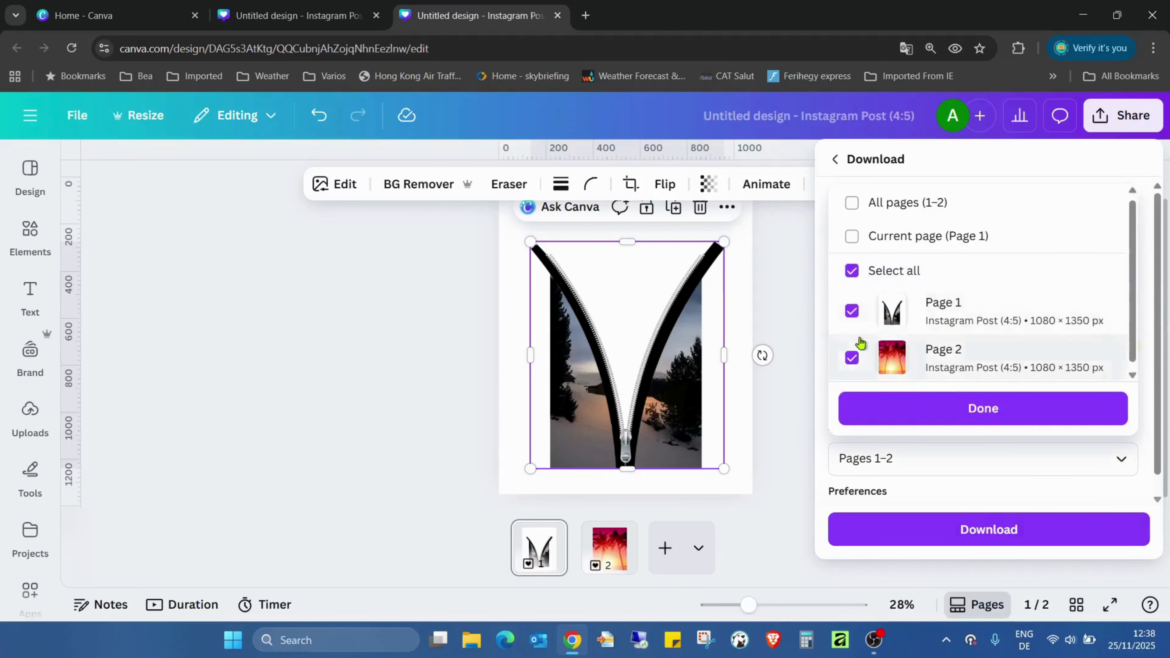
pyautogui.click(852, 358)
pyautogui.click(1013, 415)
pyautogui.click(1054, 540)
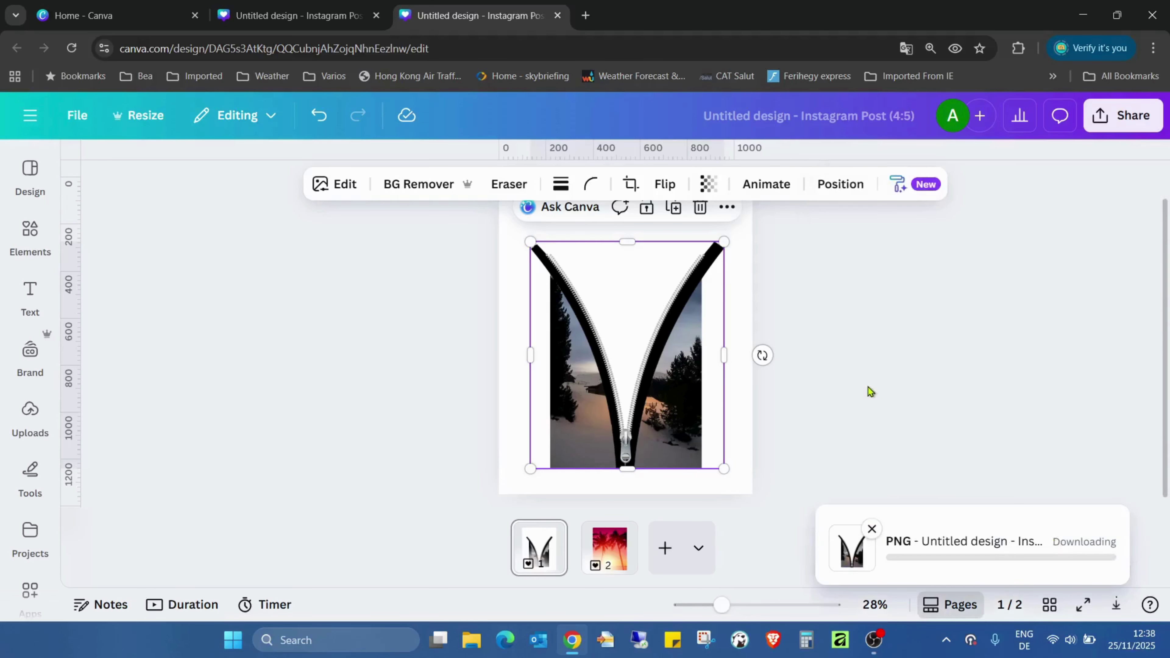
# - Place the downloaded zipper PNG on the palm-tree sunset page and remove its background
pyautogui.click(617, 547)
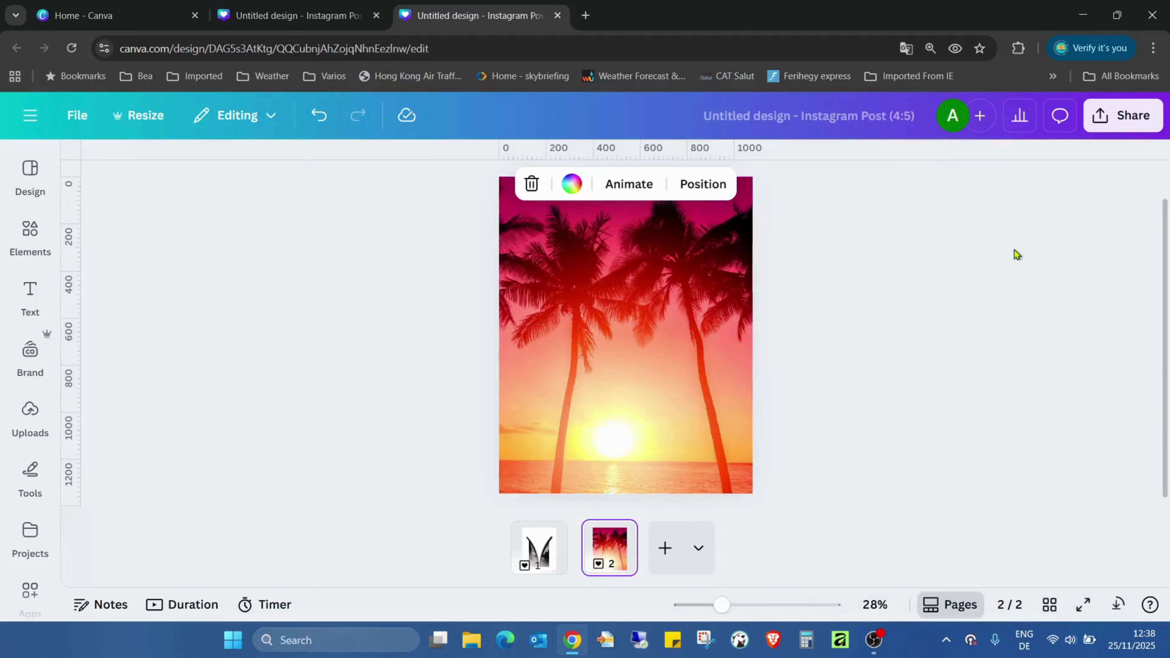
pyautogui.click(1017, 254)
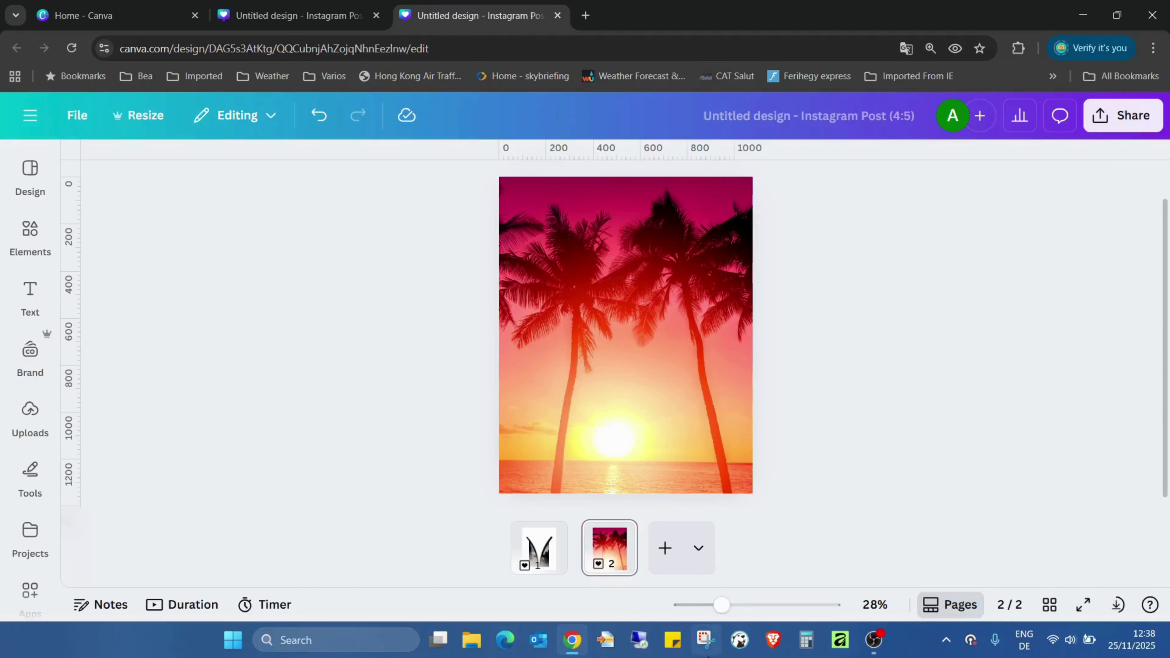
pyautogui.moveTo(719, 613); pyautogui.dragTo(712, 614)
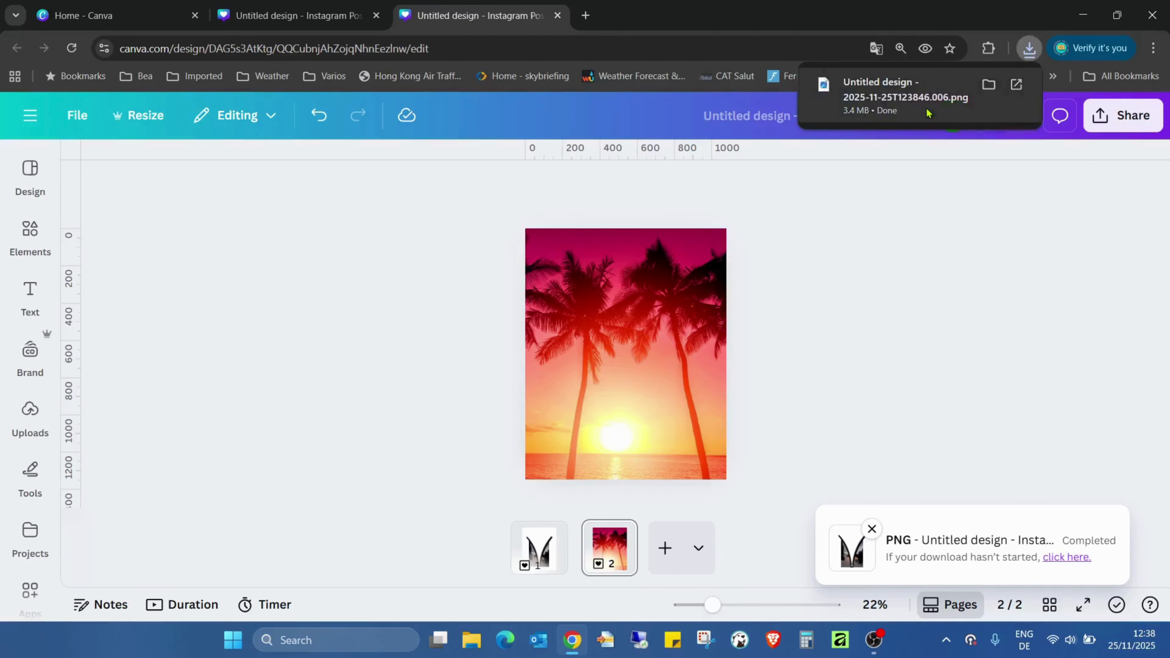
pyautogui.moveTo(906, 98); pyautogui.dragTo(620, 319)
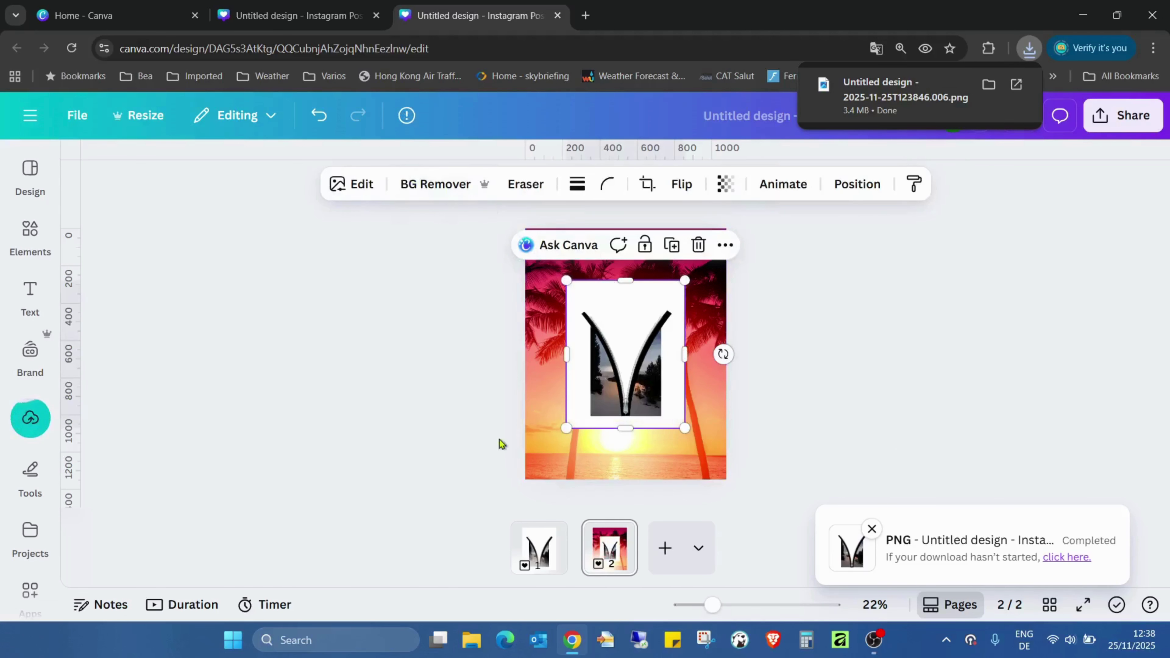
pyautogui.click(31, 418)
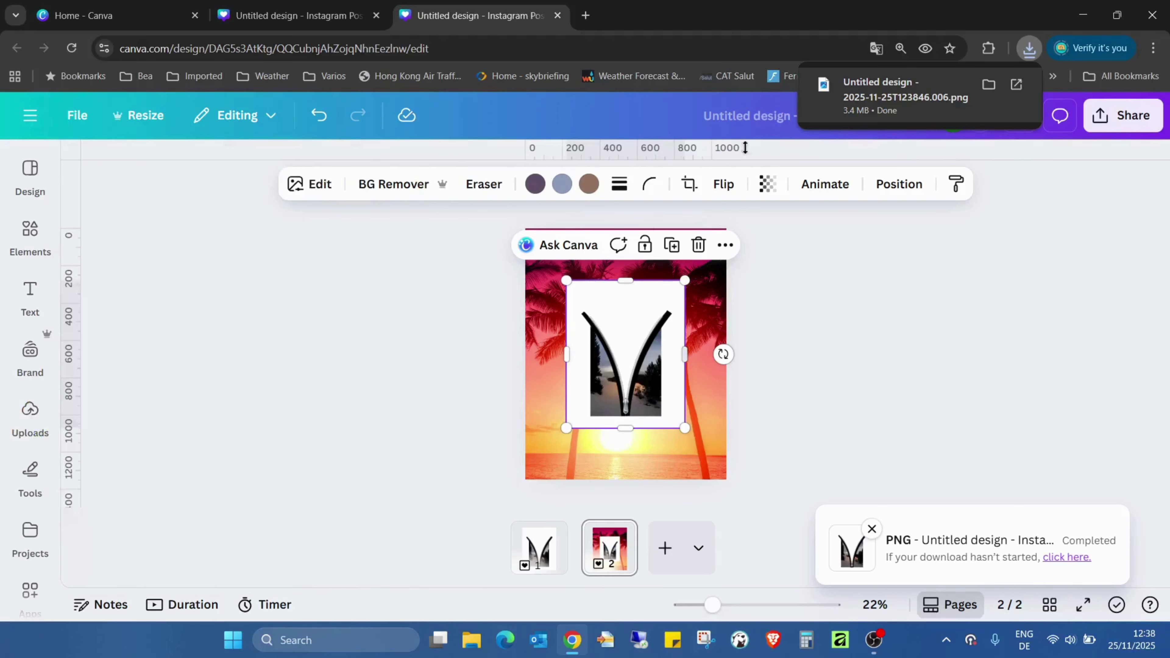
pyautogui.click(401, 190)
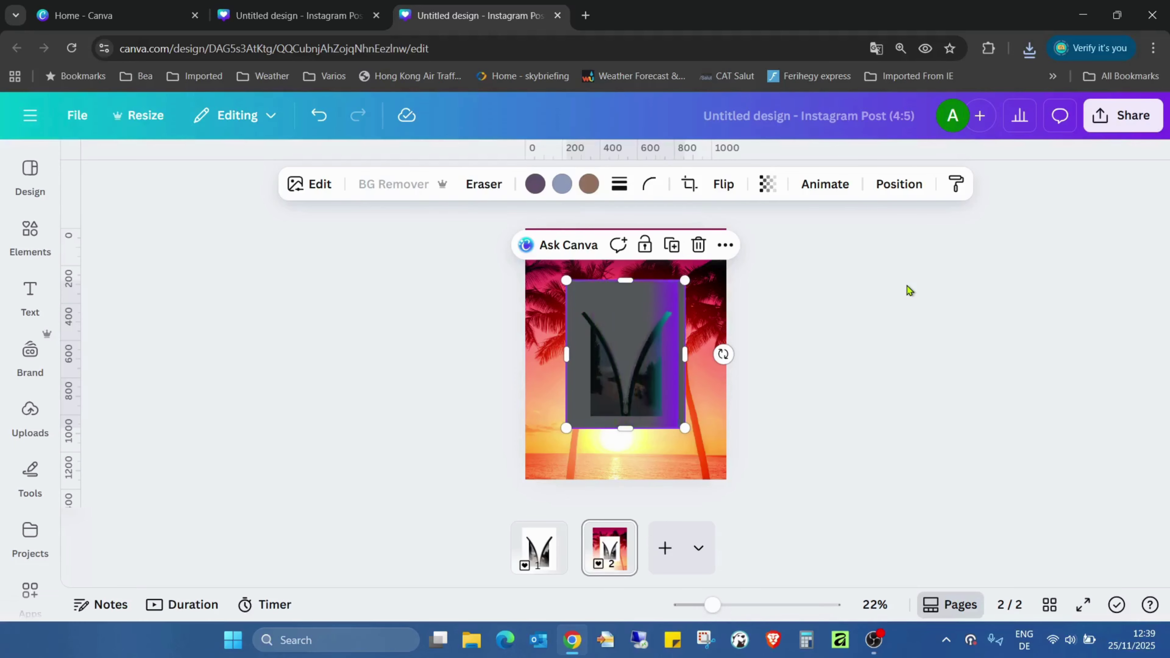
# - Enlarge the zipper image well beyond the page edges and centre it so the winter photo covers both sides of the sunset
pyautogui.moveTo(624, 372); pyautogui.dragTo(573, 300)
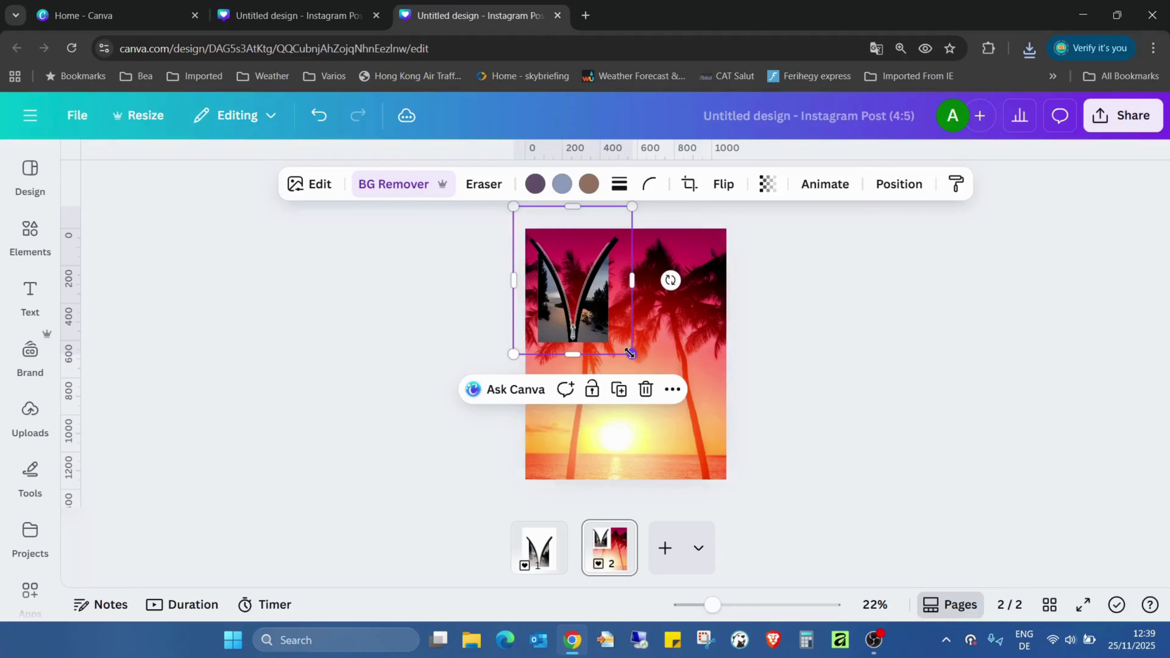
pyautogui.moveTo(635, 360); pyautogui.dragTo(877, 560)
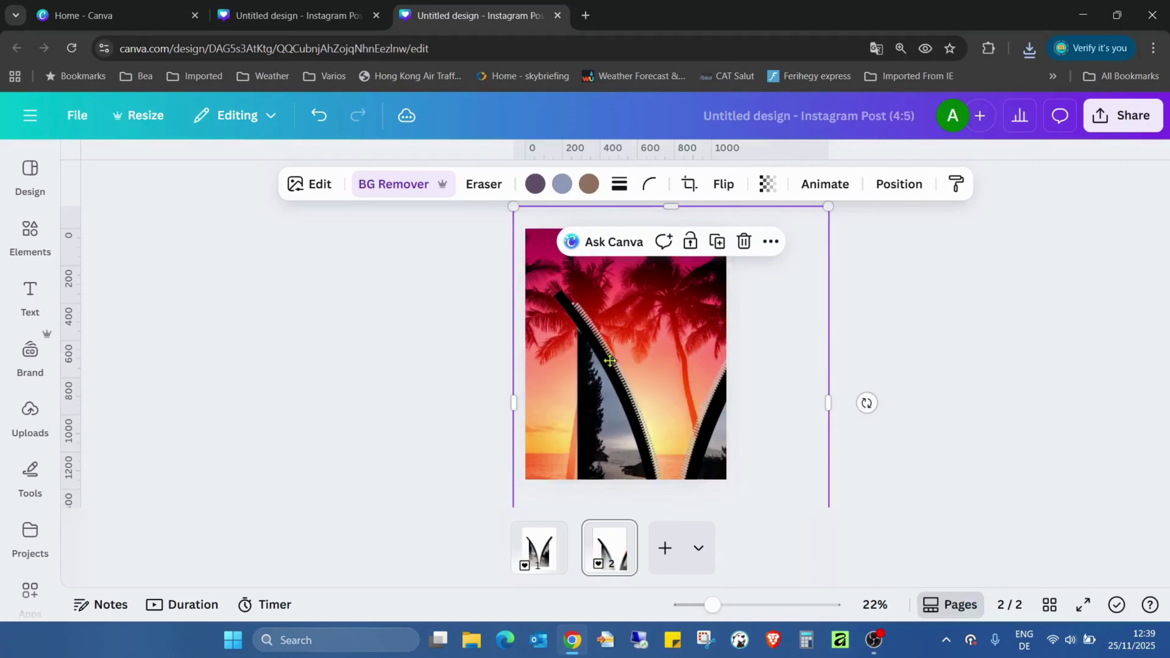
pyautogui.moveTo(645, 314); pyautogui.dragTo(595, 301)
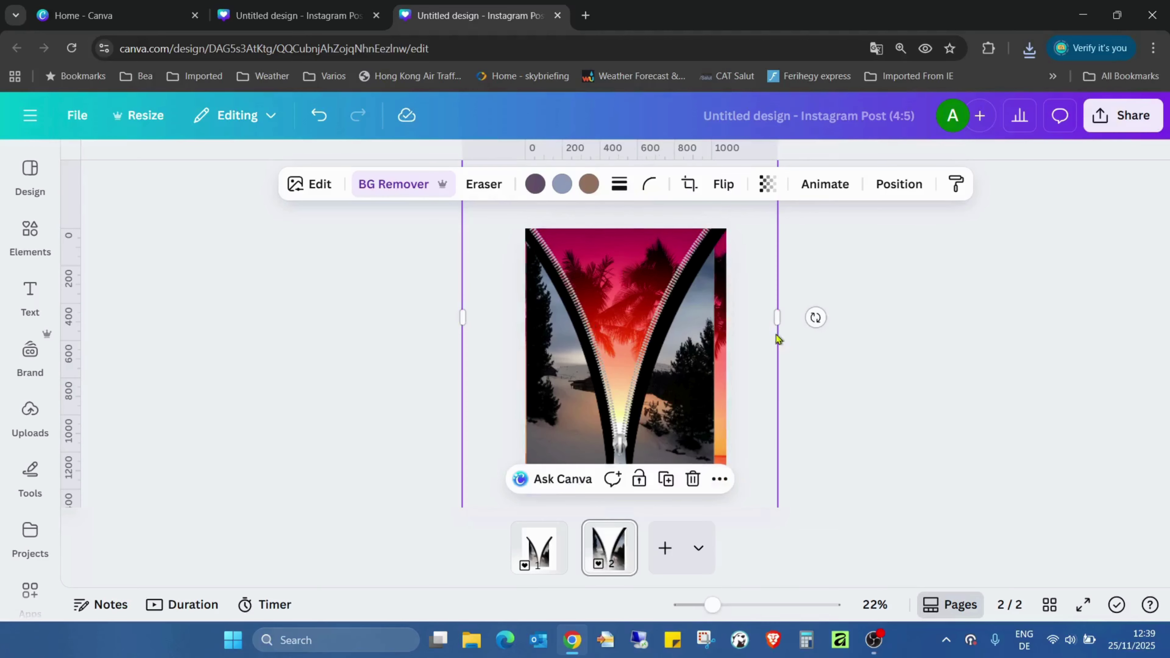
pyautogui.moveTo(712, 606); pyautogui.dragTo(699, 608)
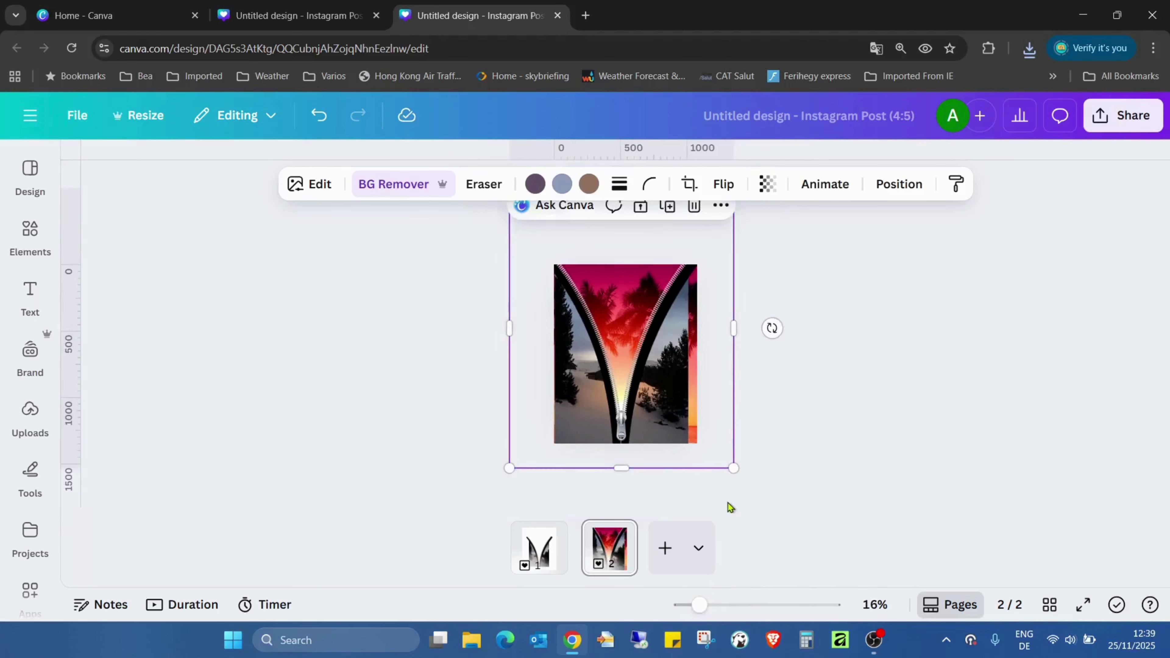
pyautogui.moveTo(734, 470); pyautogui.dragTo(759, 489)
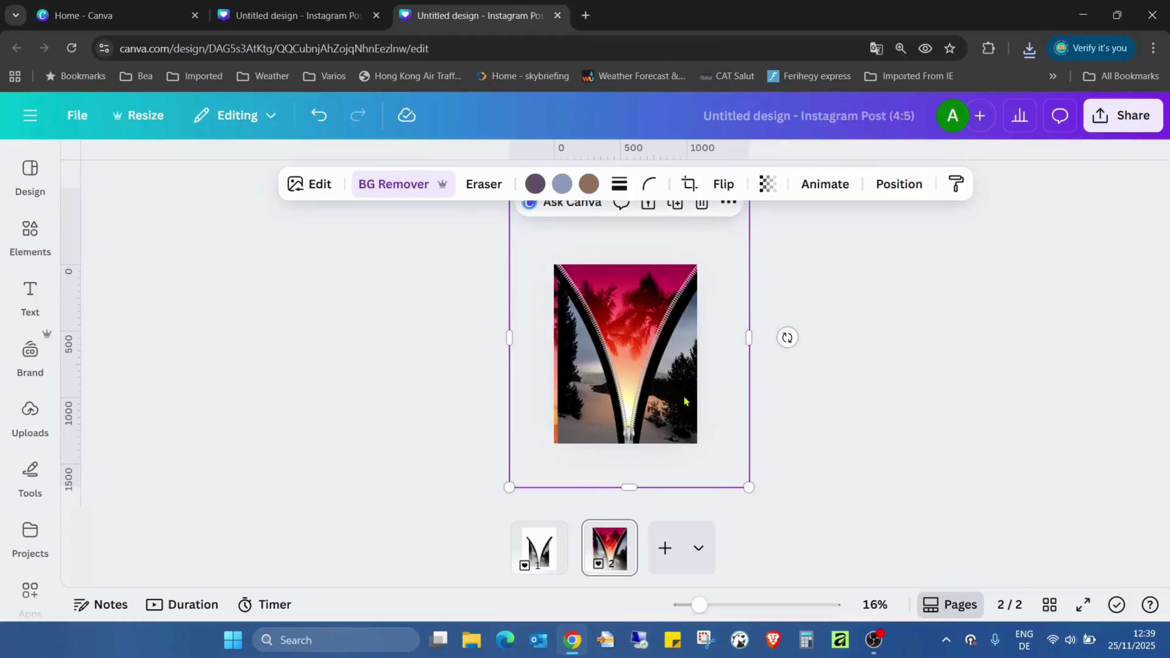
pyautogui.moveTo(677, 393); pyautogui.dragTo(680, 377)
pyautogui.moveTo(746, 472); pyautogui.dragTo(765, 489)
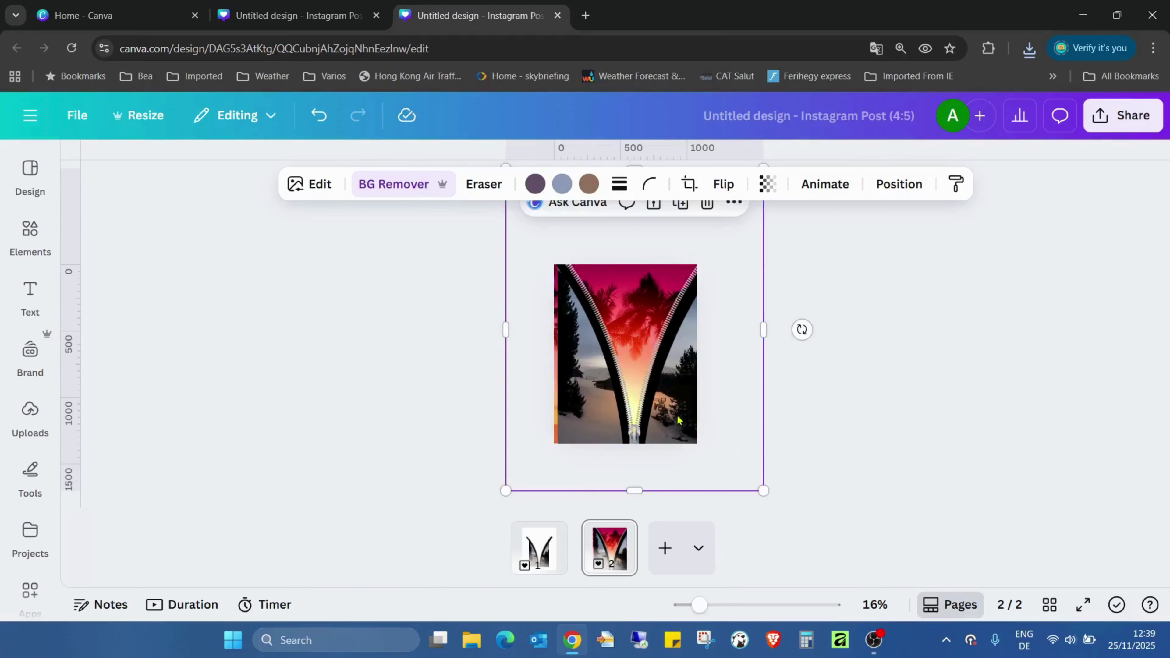
pyautogui.moveTo(675, 413); pyautogui.dragTo(667, 401)
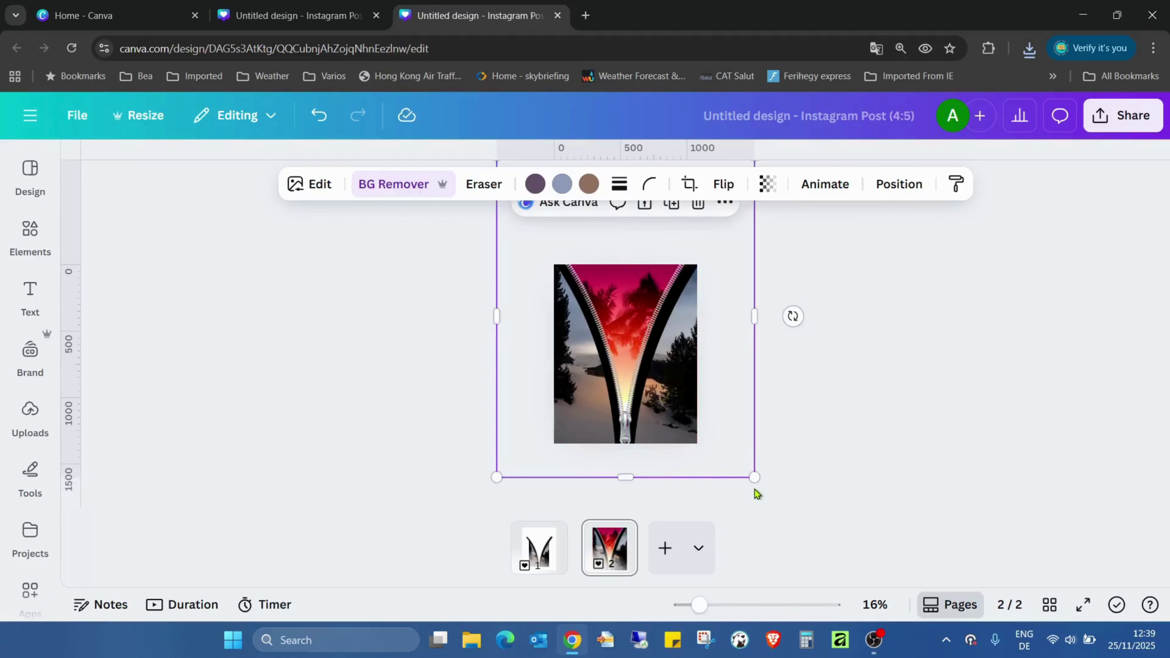
# - Shrink and recentre the zipper image so the whole slider fits on the page, and check the page edges in full screen
pyautogui.moveTo(750, 474); pyautogui.dragTo(742, 461)
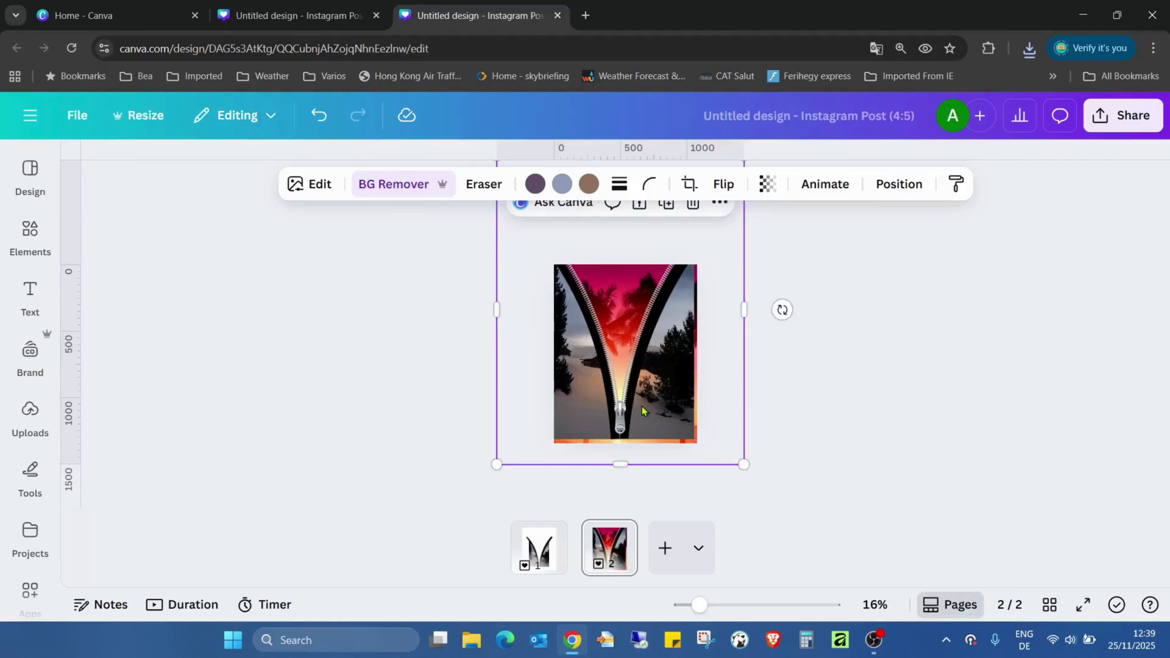
pyautogui.moveTo(642, 412); pyautogui.dragTo(648, 414)
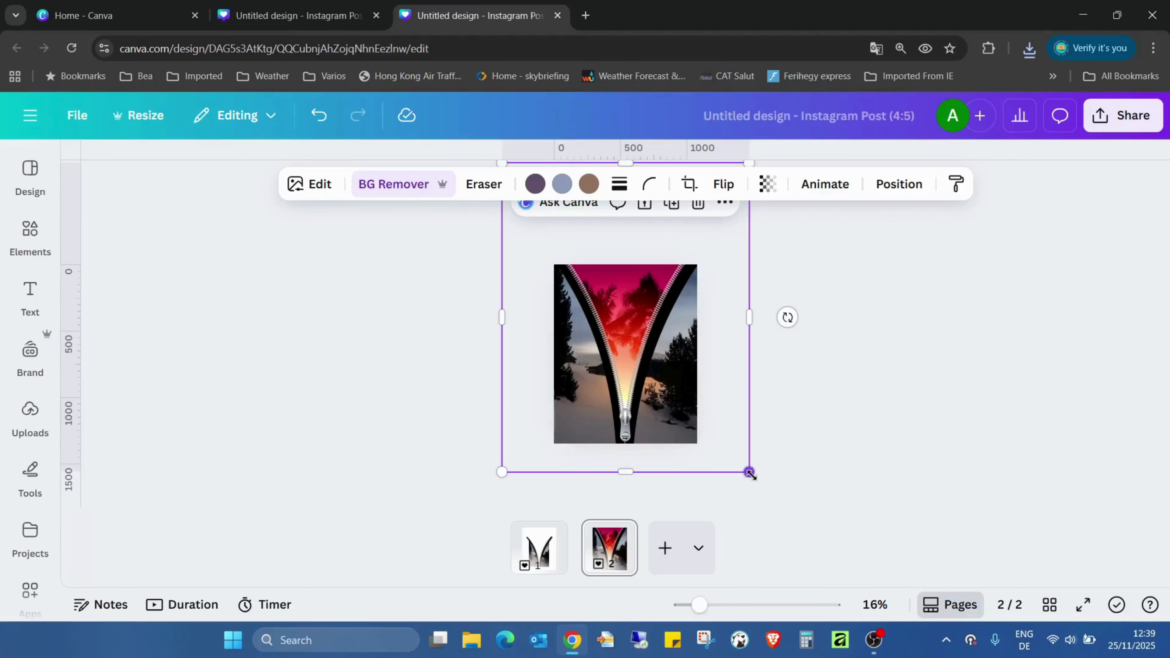
pyautogui.moveTo(750, 474); pyautogui.dragTo(737, 460)
pyautogui.moveTo(659, 408); pyautogui.dragTo(662, 418)
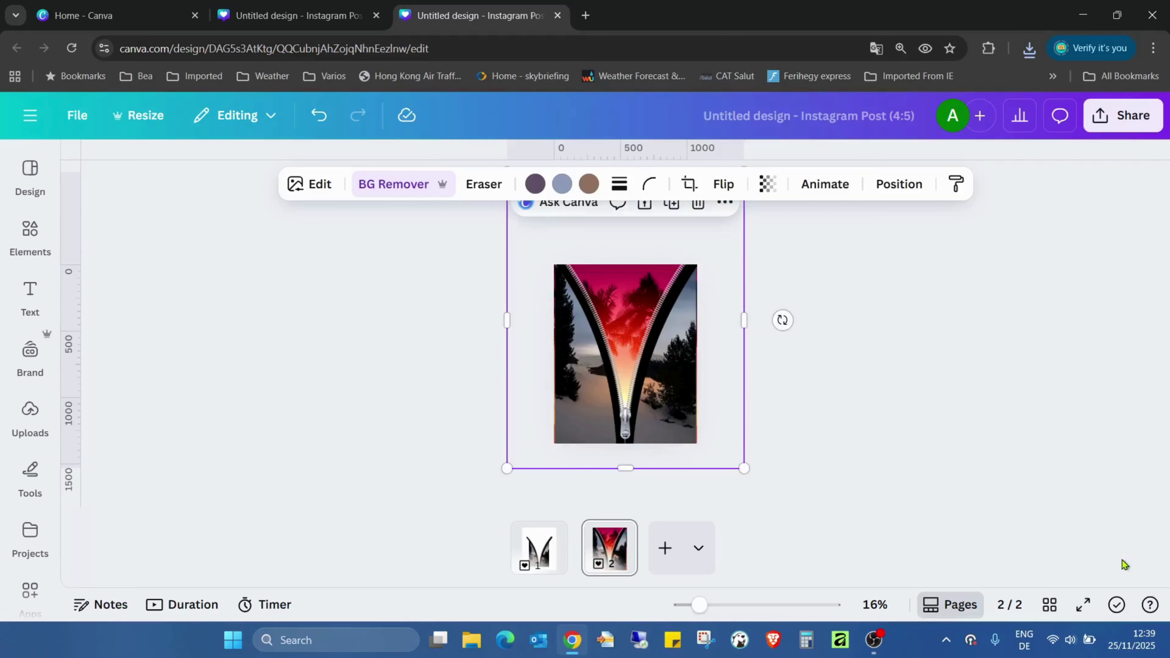
pyautogui.click(1091, 605)
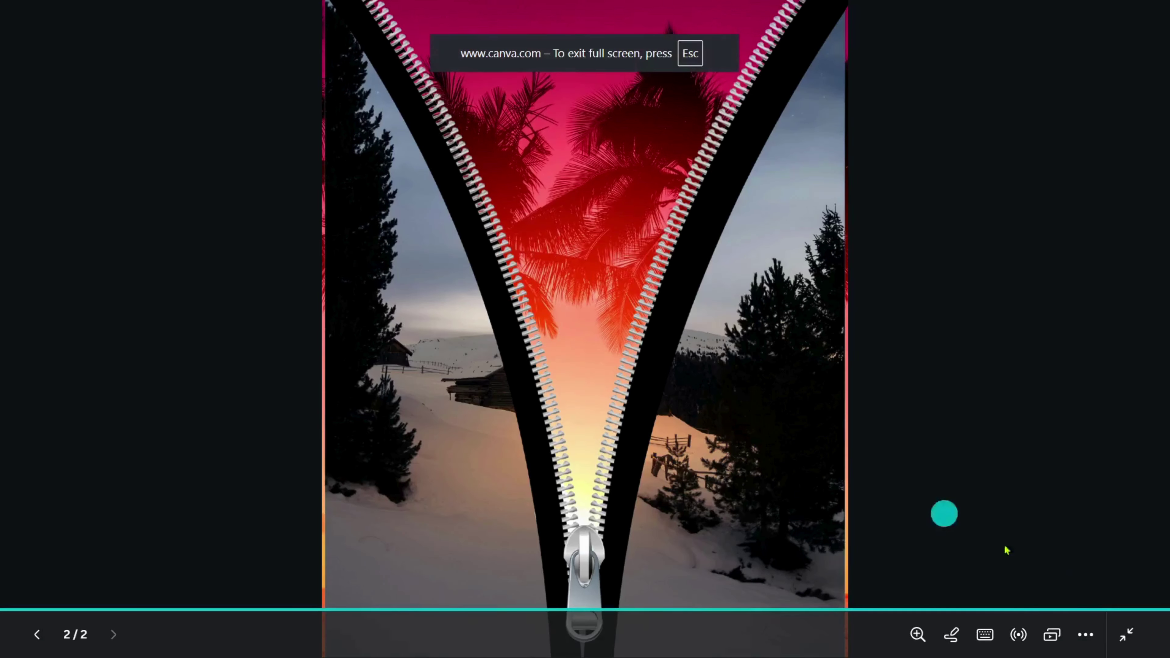
pyautogui.click(1151, 641)
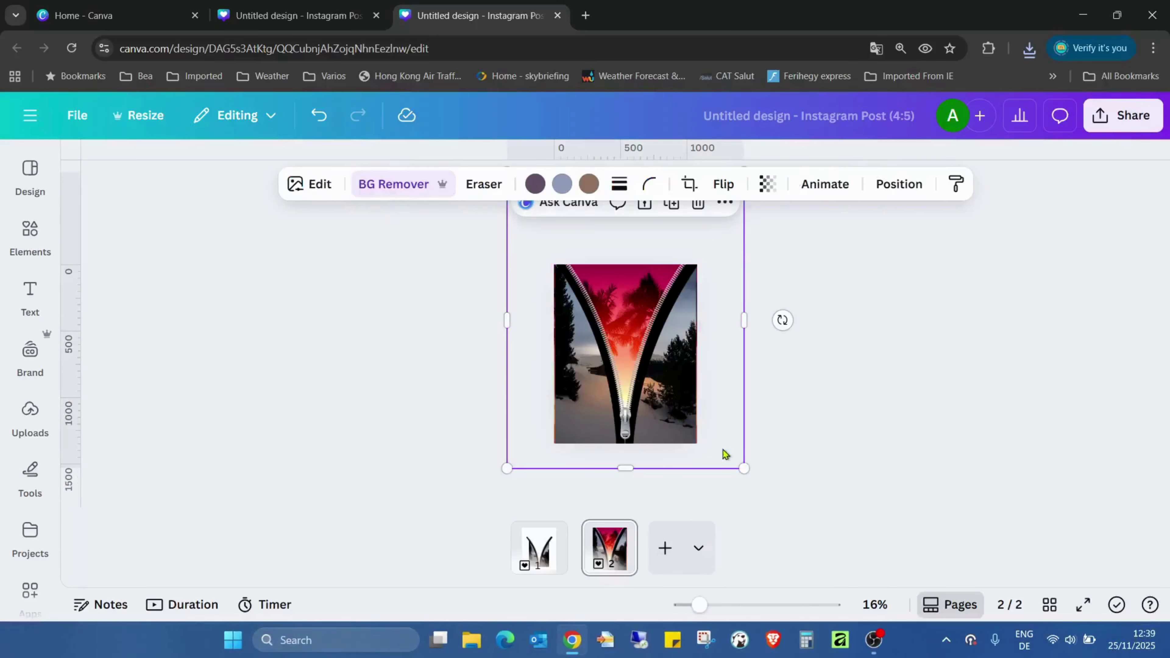
# - Enlarge the zipper image slightly to cover the sunset strips at the side edges, realign it, and preview the page in full screen
pyautogui.moveTo(743, 464); pyautogui.dragTo(747, 470)
pyautogui.moveTo(674, 413); pyautogui.dragTo(674, 417)
pyautogui.click(1084, 605)
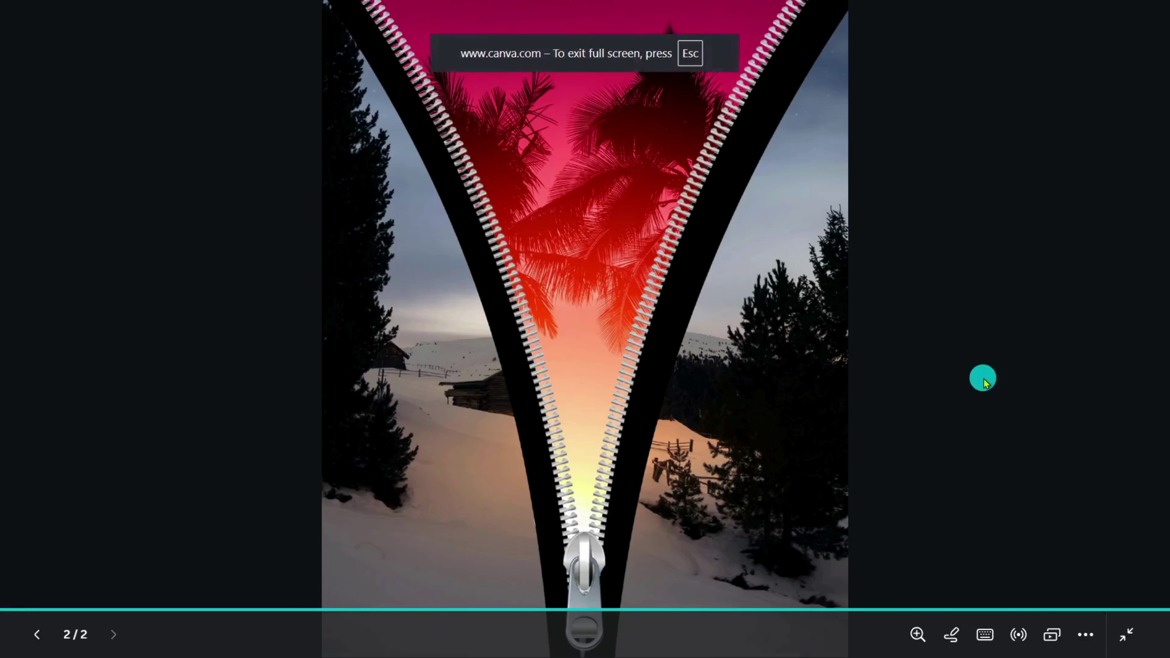